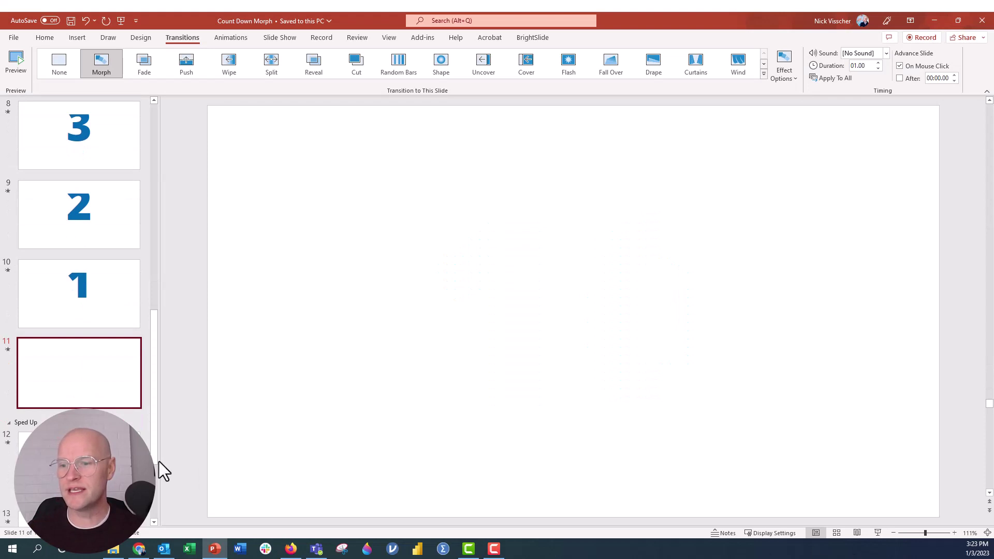
Go back to the 'One at a time' section so its opening 10 slide shows
click(103, 466)
scroll(104, 351, down, 3)
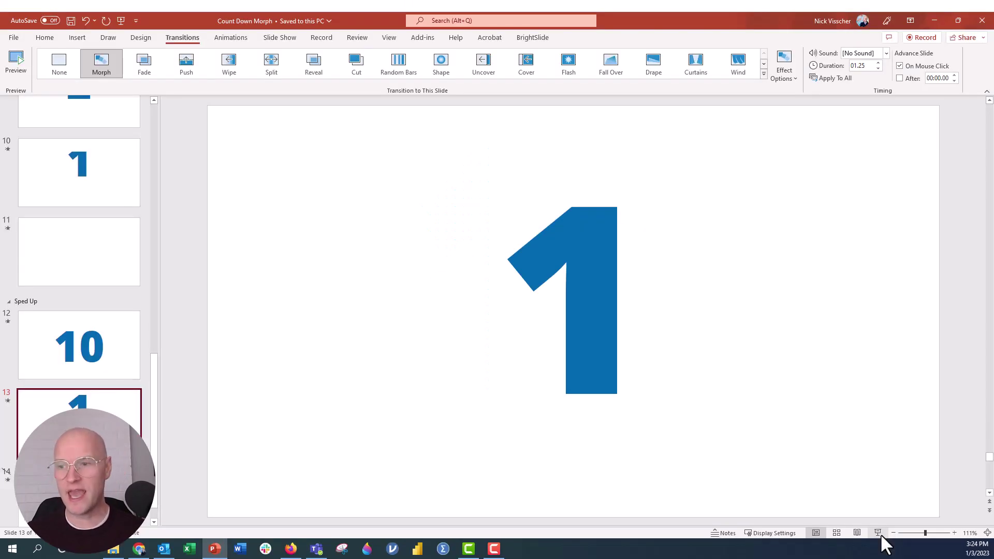
drag(155, 373, 153, 83)
click(55, 114)
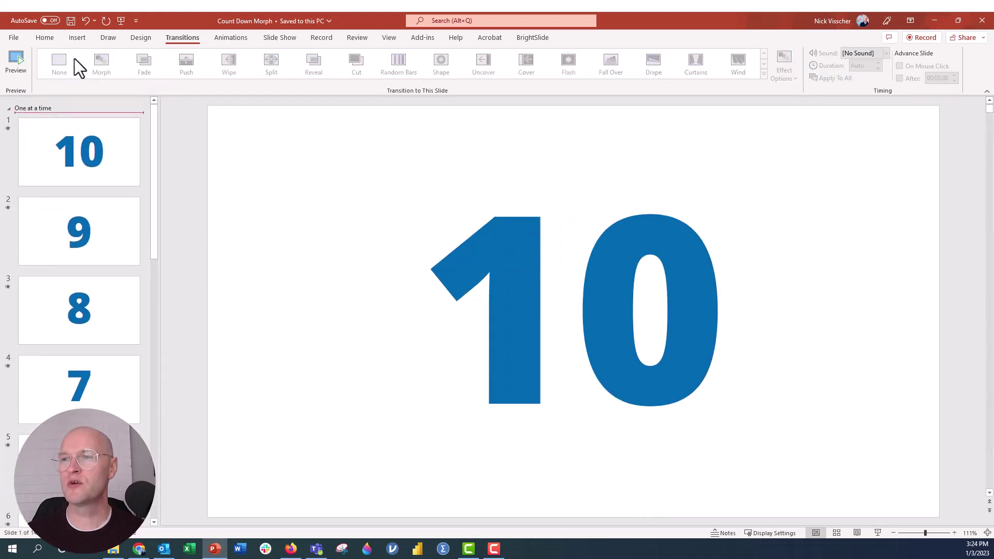
Insert a new Blank layout slide at the start of the deck
click(78, 38)
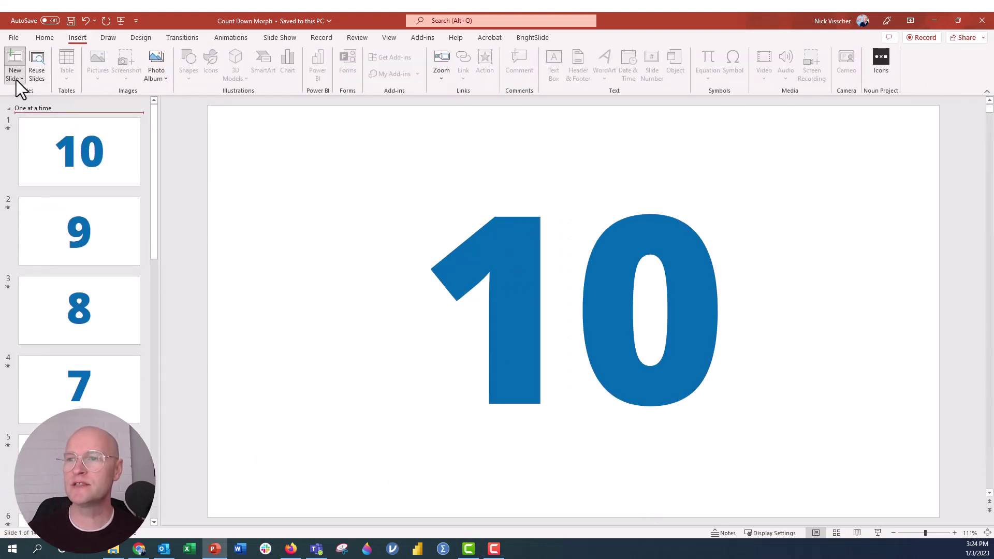
click(16, 80)
click(42, 217)
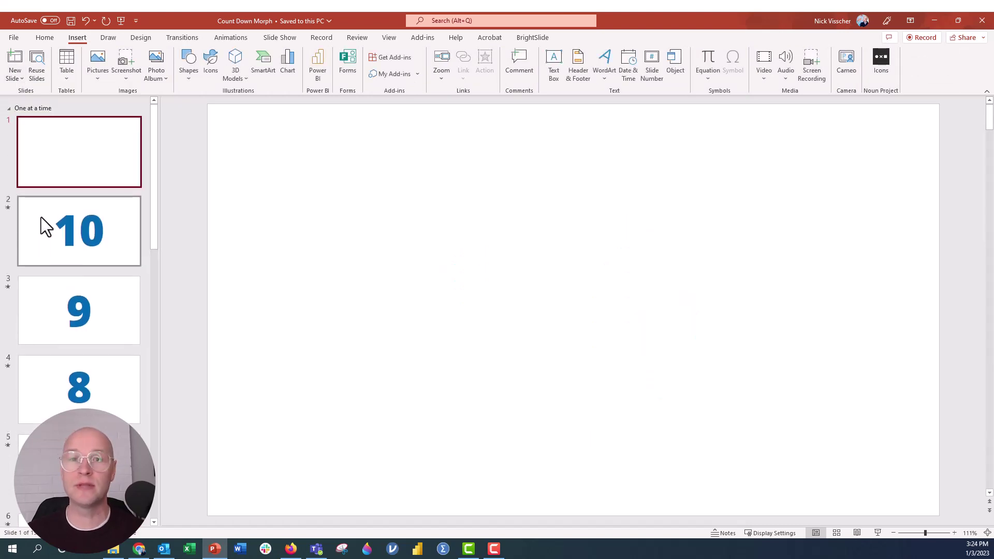
Hide the old countdown slides 2 through 14
click(38, 216)
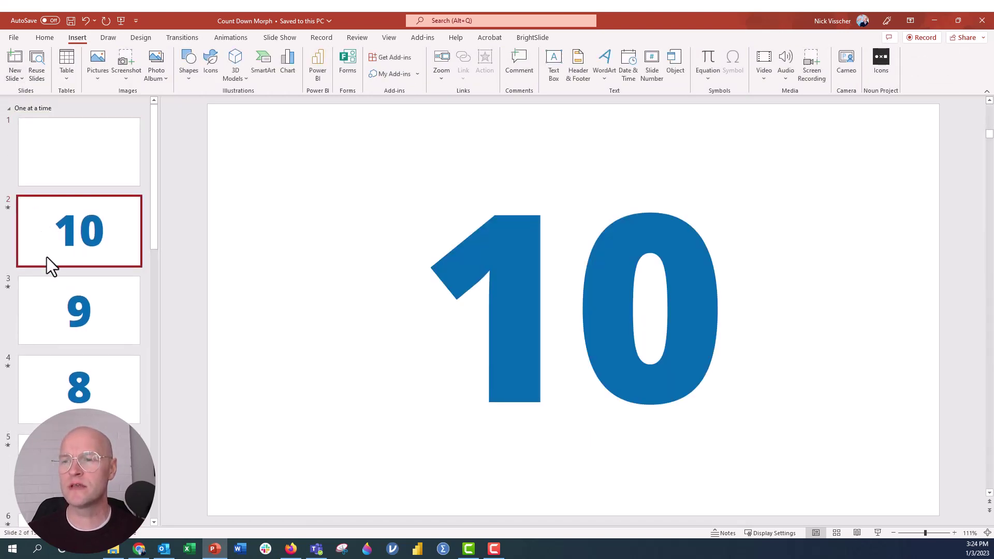
scroll(46, 257, down, 10)
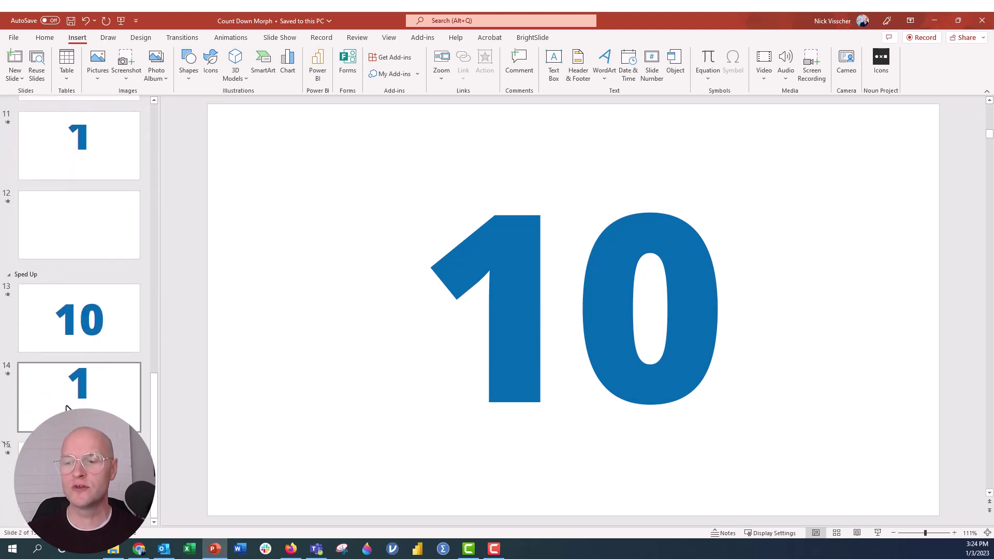
shift+click(66, 410)
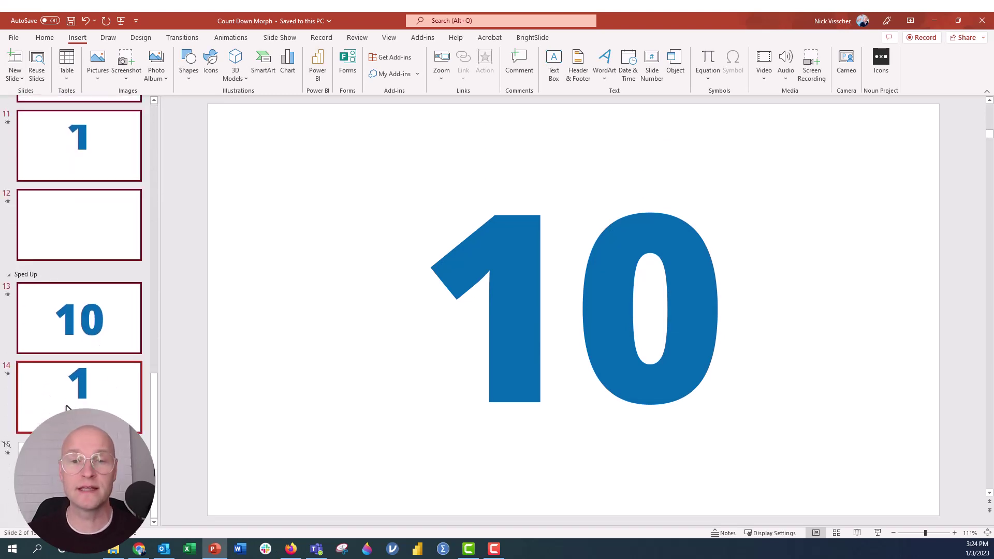
right_click(66, 409)
click(79, 367)
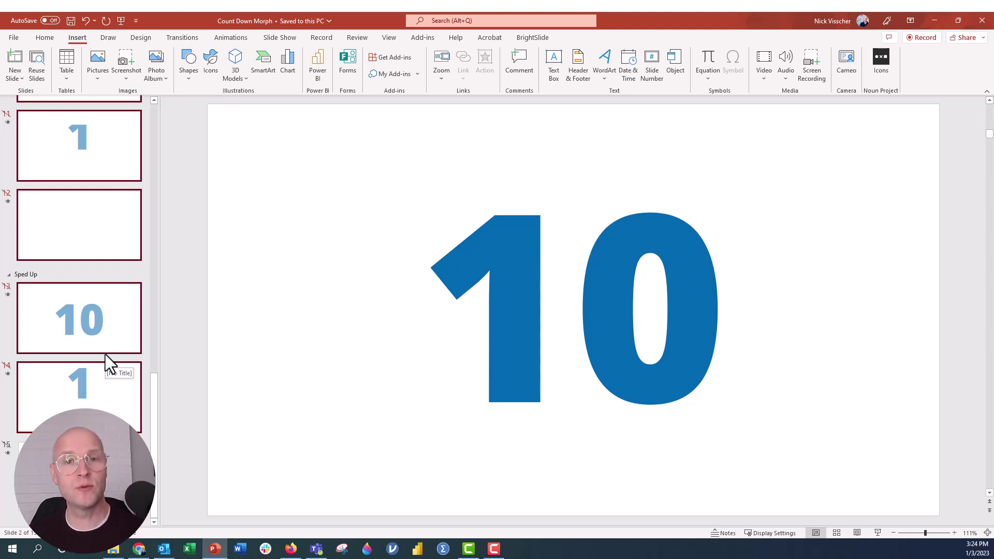
scroll(115, 318, up, 10)
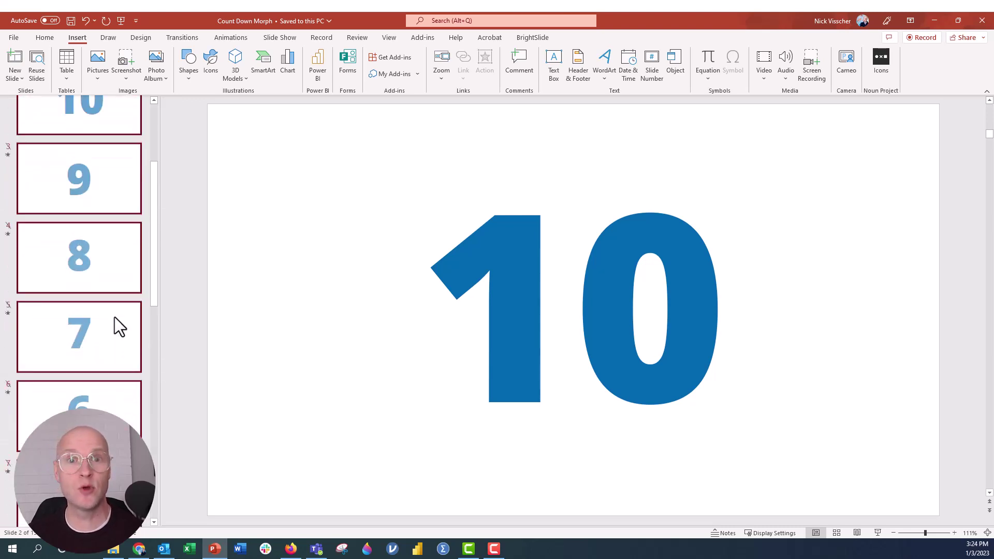
scroll(114, 317, up, 2)
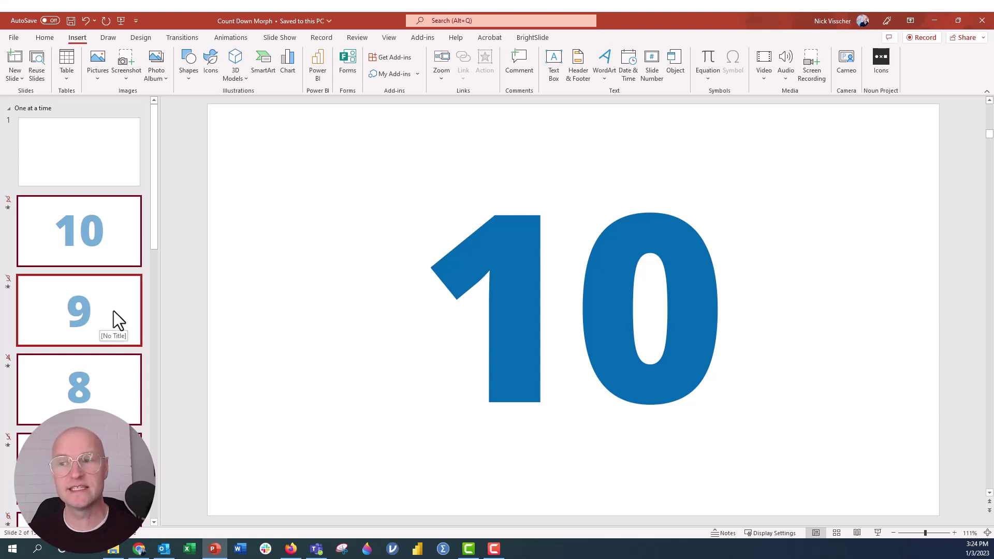
Add a text box containing '10' on the blank slide 1
click(89, 168)
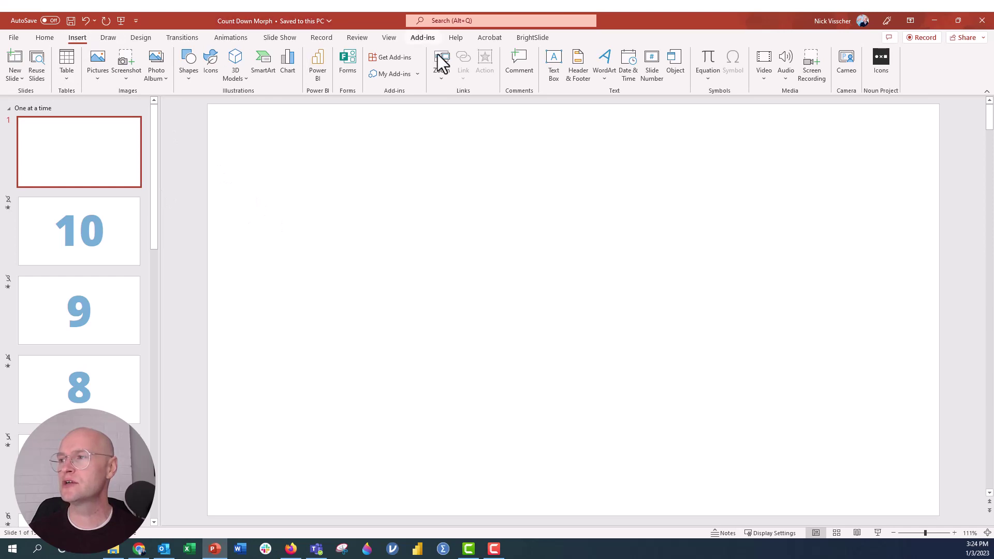
click(553, 66)
drag(425, 165, 746, 433)
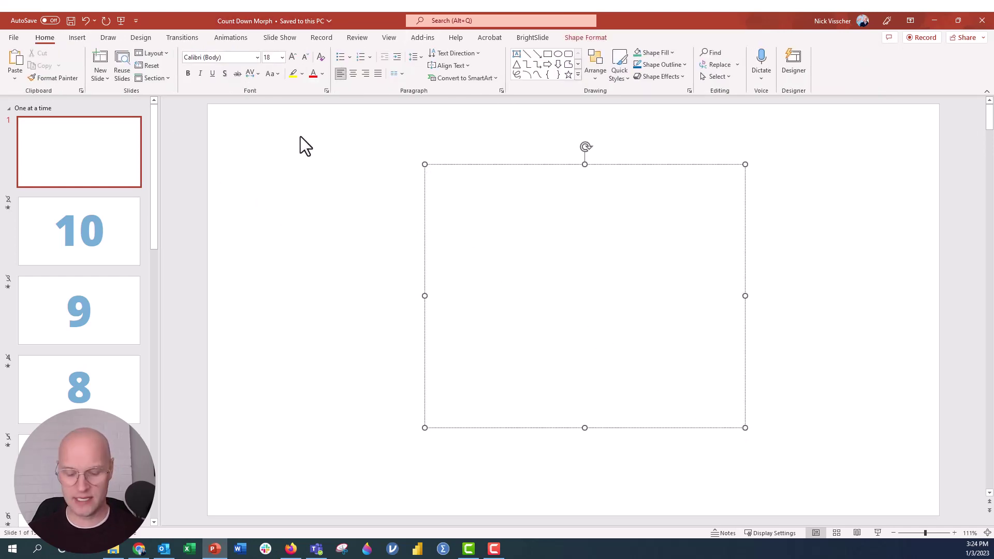
text(10)
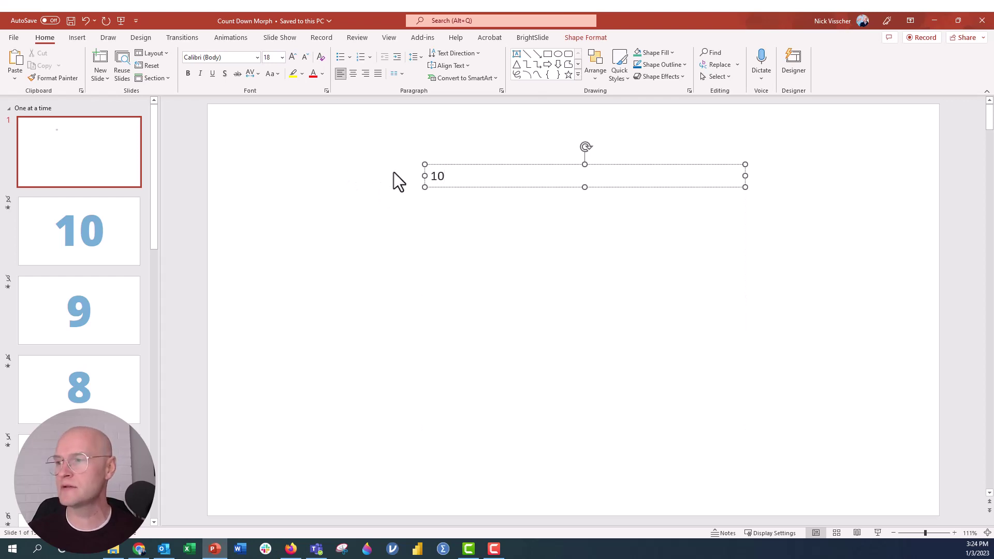
click(438, 187)
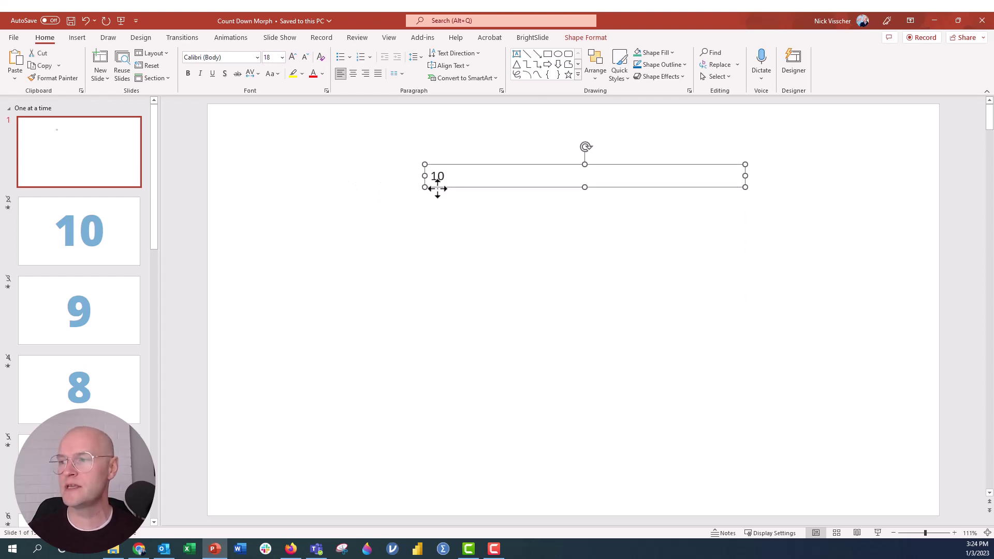
Make the 10 bold, Open Sans ExtraBold, blue and centre-aligned
click(186, 73)
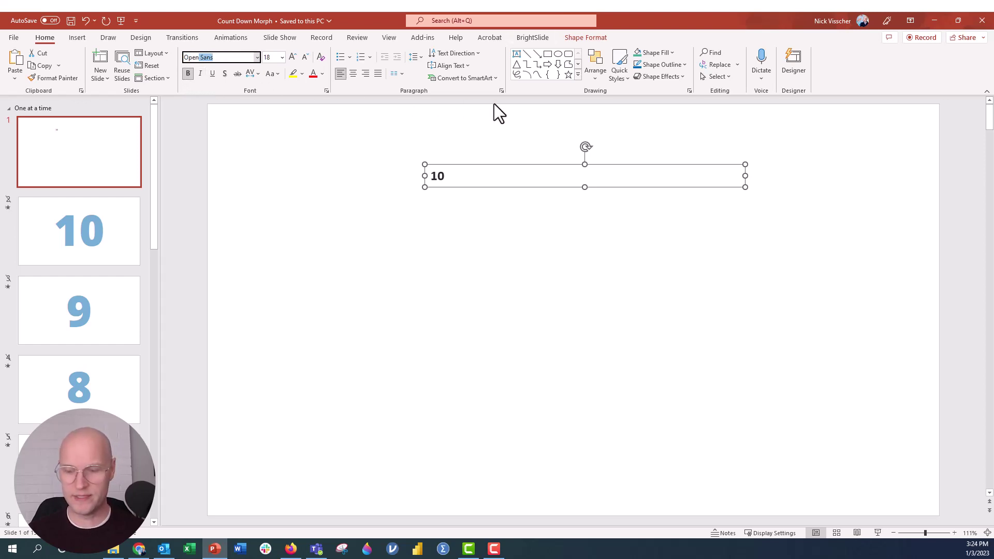
text(ExtraBold)
key(Return)
click(322, 74)
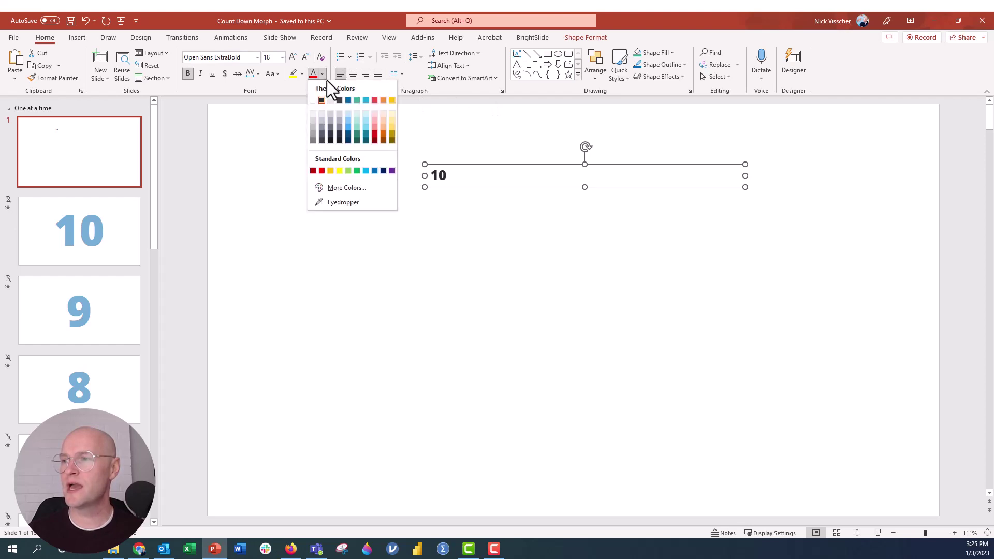
click(346, 100)
click(353, 73)
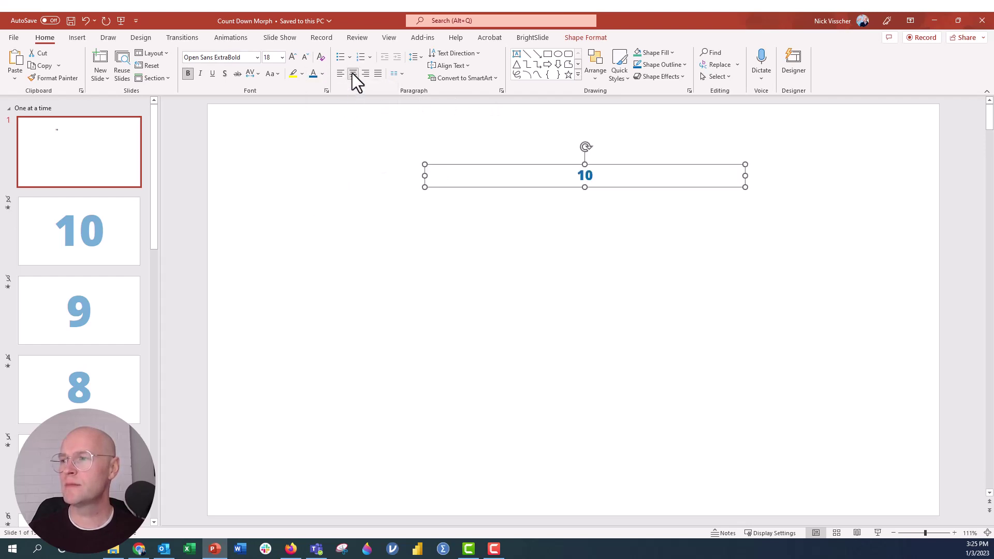
Enlarge the 10 to size 239 and fit the text box around it on one line
drag(745, 175, 582, 175)
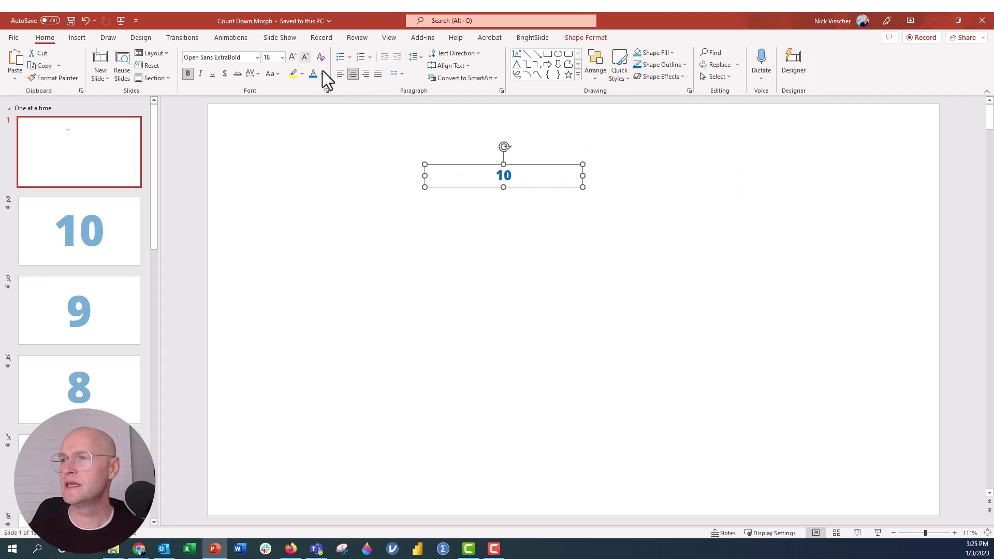
click(293, 57)
click(294, 57)
click(293, 57)
click(293, 57)
click(293, 58)
click(293, 58)
click(294, 58)
click(293, 57)
click(294, 57)
click(294, 58)
click(294, 58)
click(294, 58)
click(293, 57)
click(294, 58)
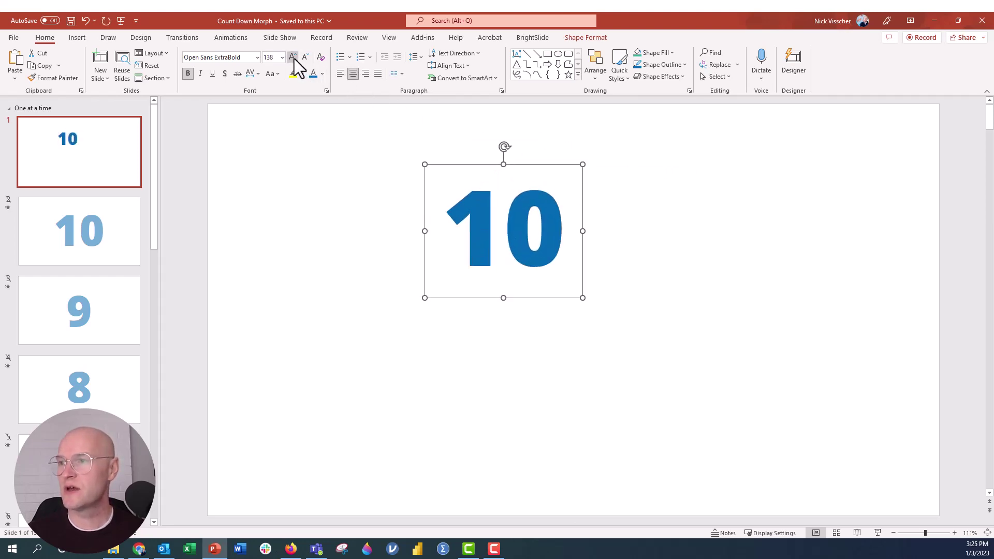
click(294, 58)
click(294, 57)
click(294, 57)
drag(580, 388, 726, 381)
drag(524, 162, 512, 201)
Align the 10 text box to the centre and middle of the slide
click(589, 74)
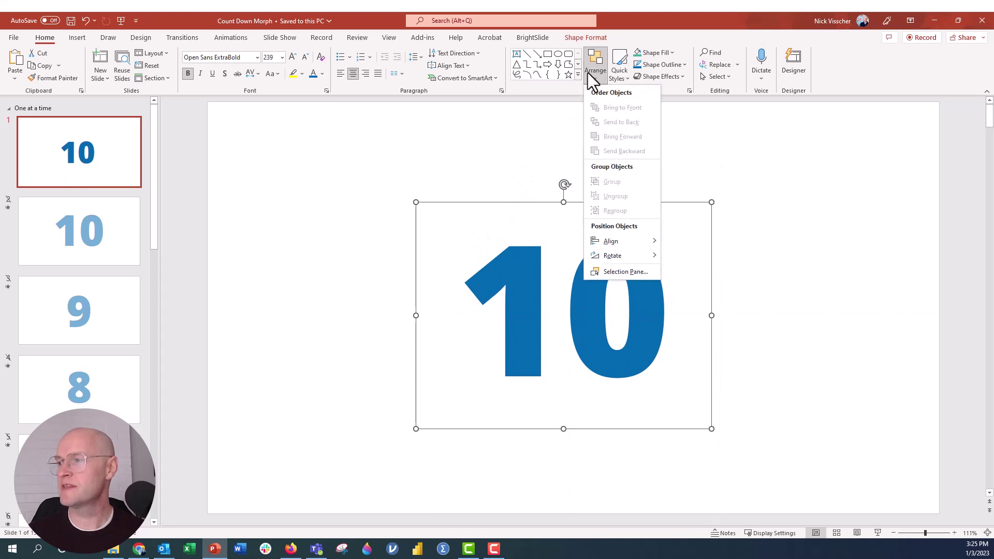
mouse_move(603, 241)
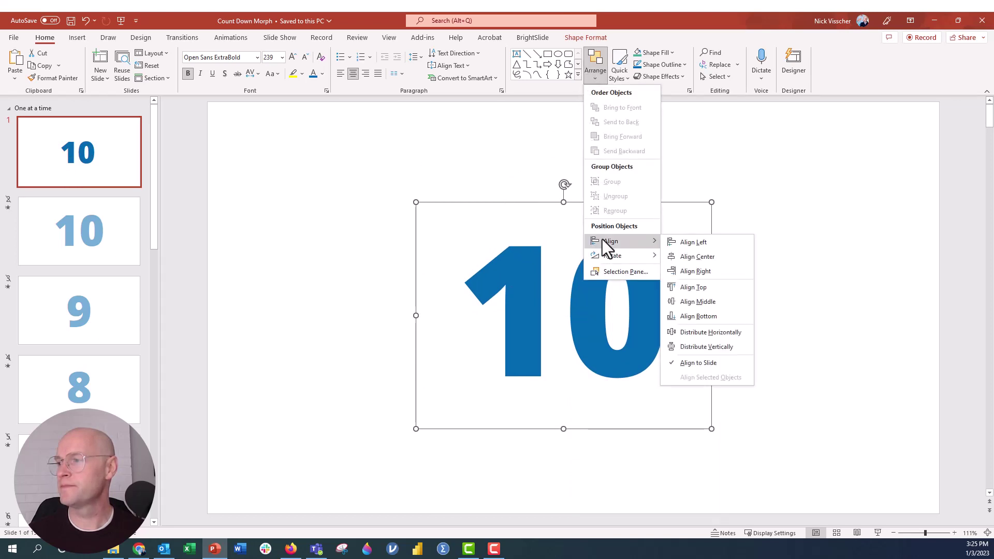
click(697, 257)
click(596, 70)
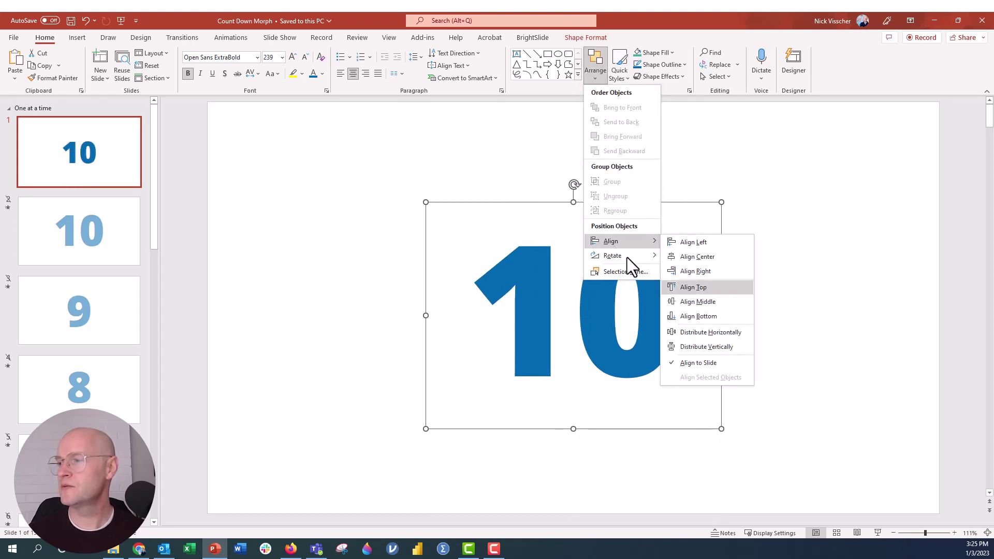
click(684, 306)
click(351, 357)
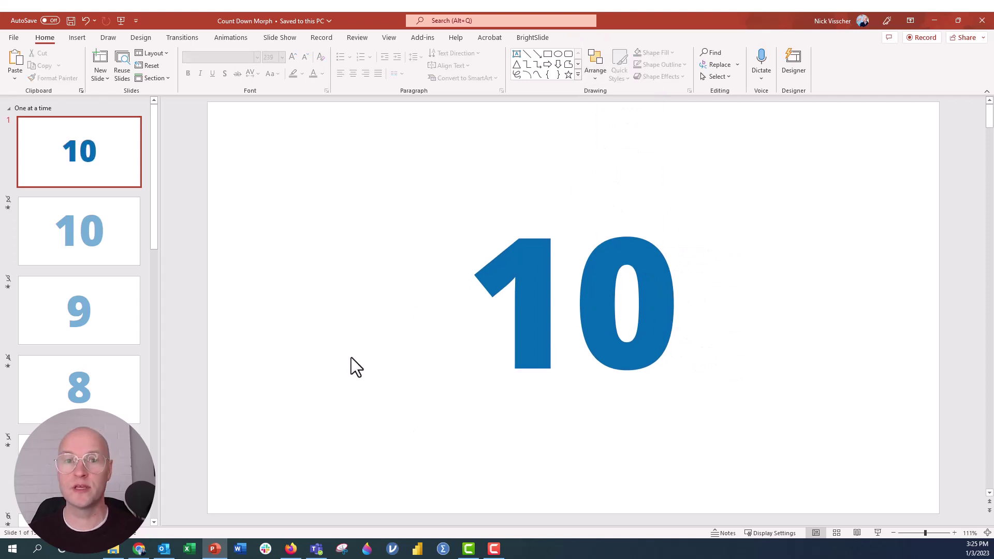
click(138, 173)
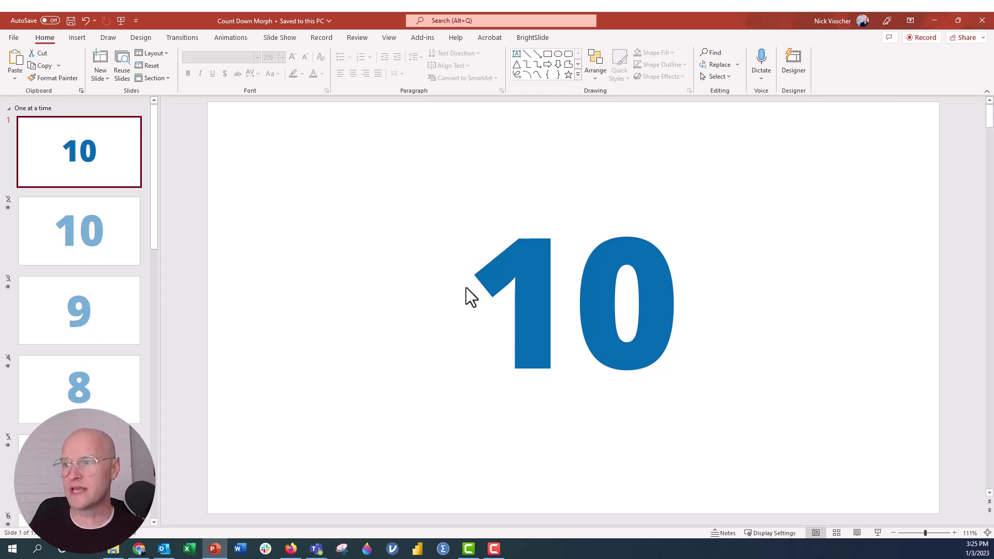
Draw a full-width blue rectangle bar across the top of slide 1
click(82, 37)
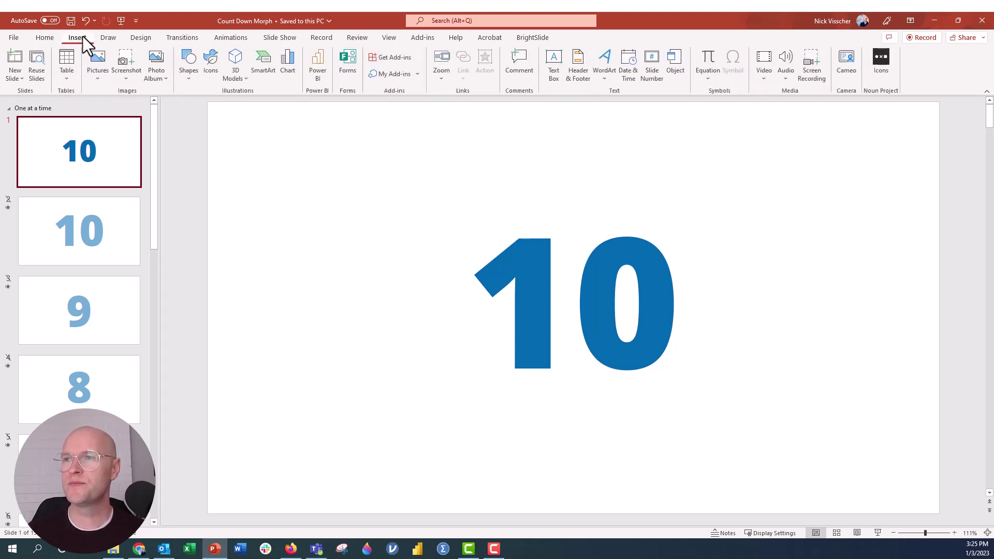
click(184, 79)
click(215, 109)
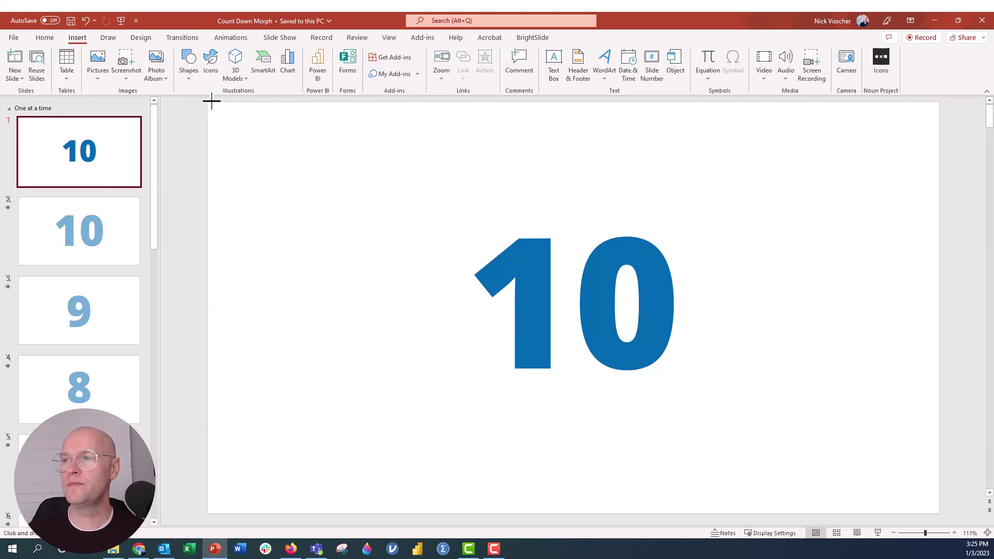
drag(207, 101, 934, 195)
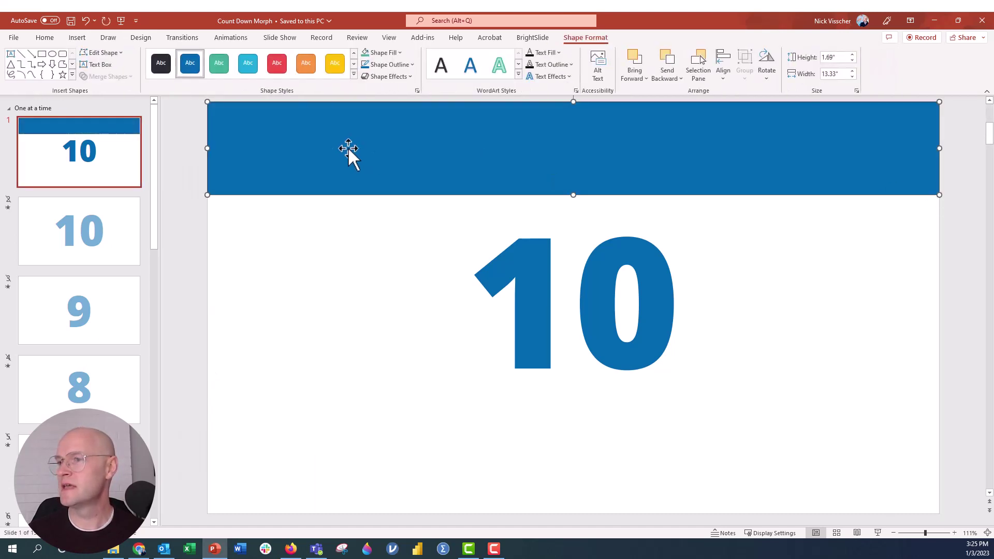
Duplicate the bar below the 10, nudge the 10 down, and select both bars
key(ctrl+d)
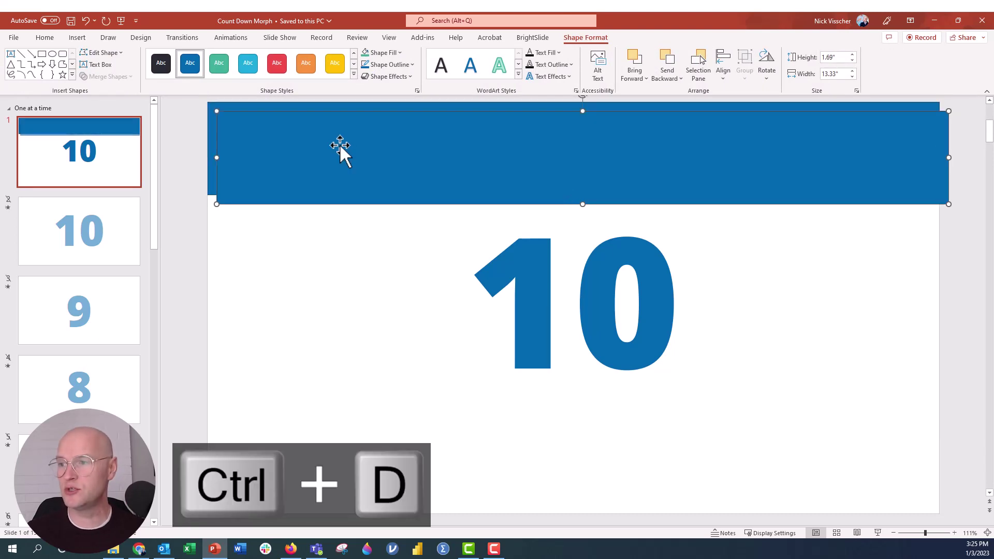
drag(340, 151, 331, 455)
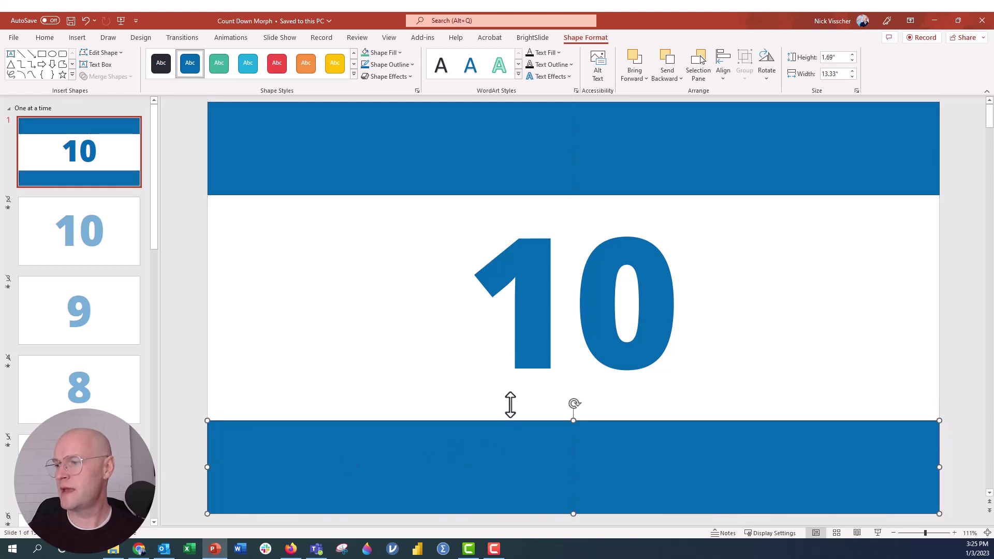
click(515, 308)
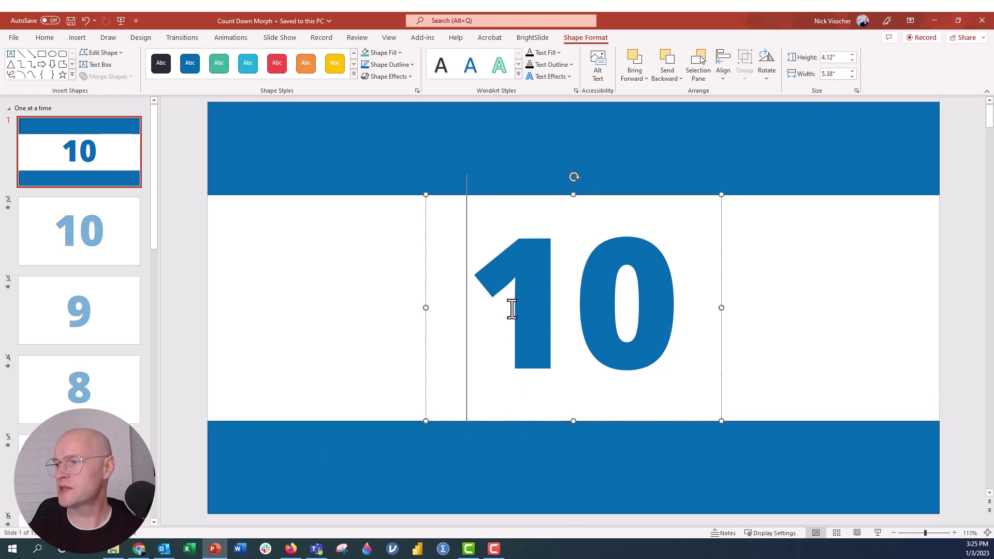
click(425, 244)
key(ctrl+Down)
key(ctrl+Down)
key(ctrl+Down)
key(ctrl+Down)
key(ctrl+Down)
key(ctrl+Down)
key(ctrl+Down)
key(ctrl+Down)
key(ctrl+Down)
click(355, 357)
click(281, 442)
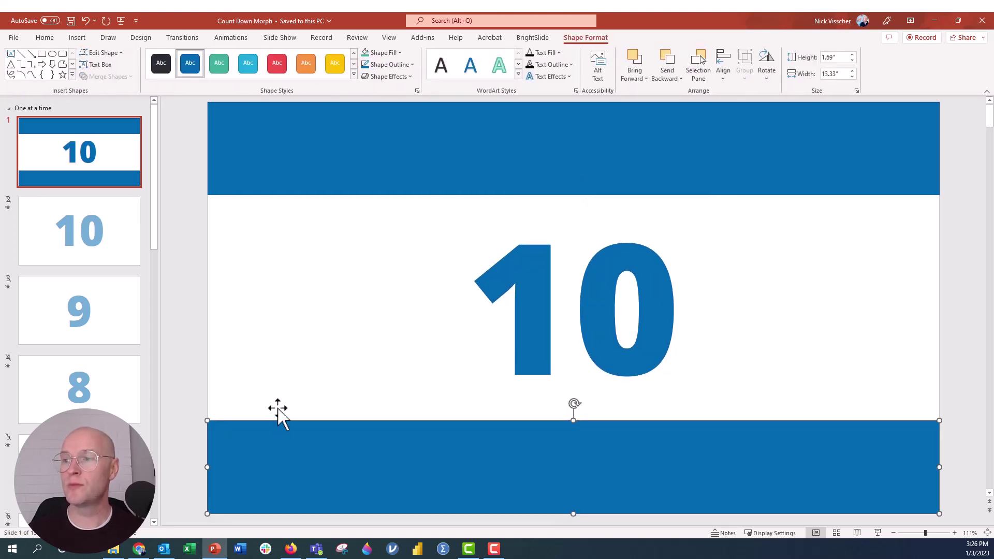
shift+click(257, 176)
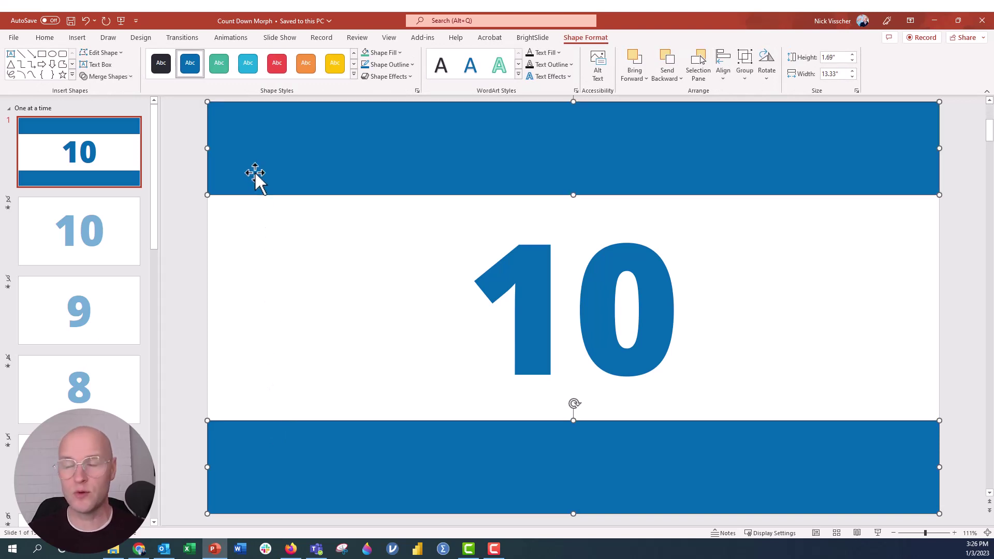
Fill both bars white with no outline and bring them to the front
click(400, 52)
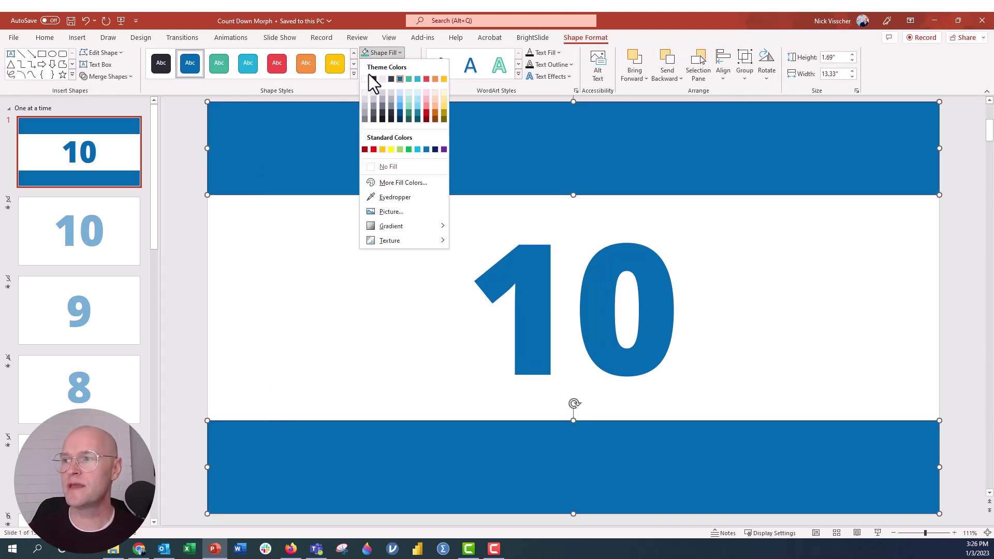
click(364, 79)
click(406, 66)
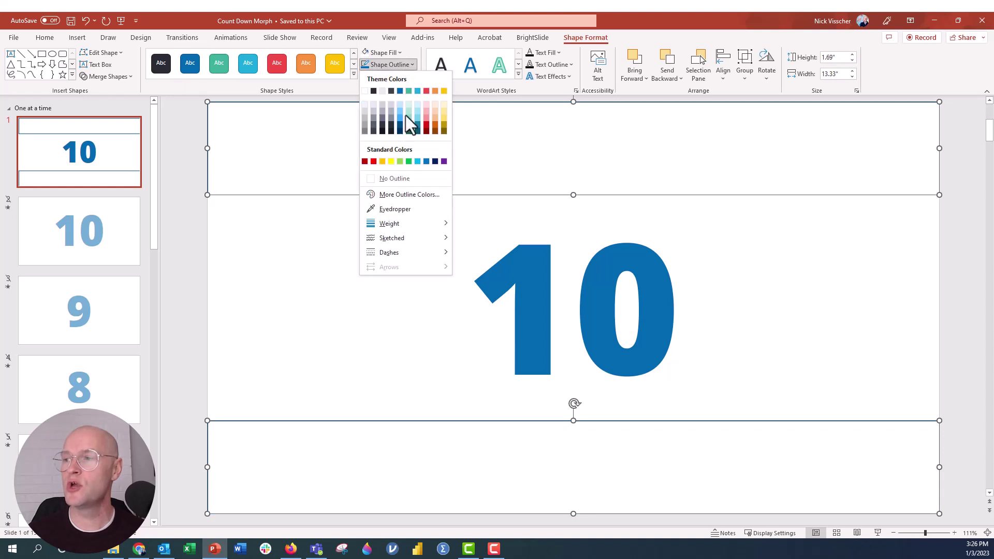
click(404, 178)
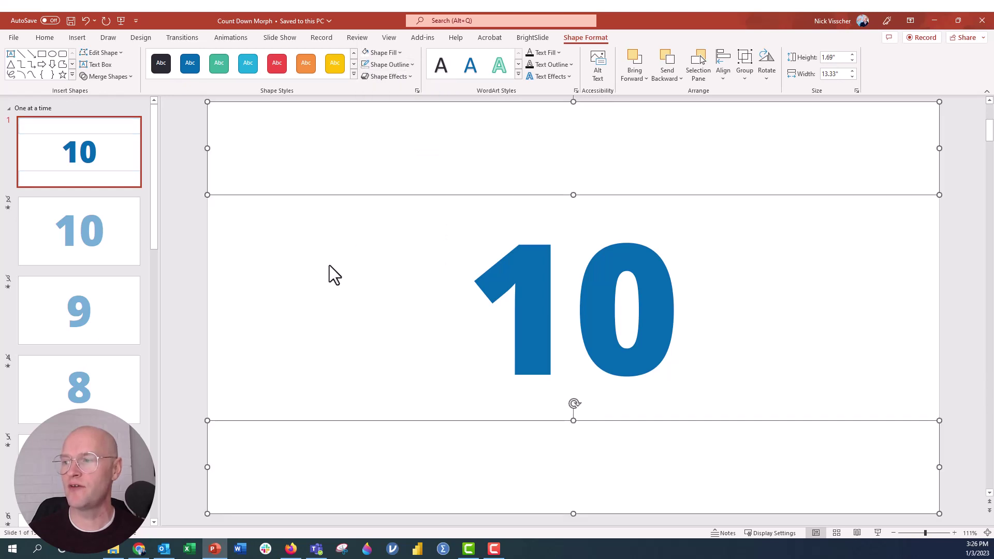
right_click(275, 182)
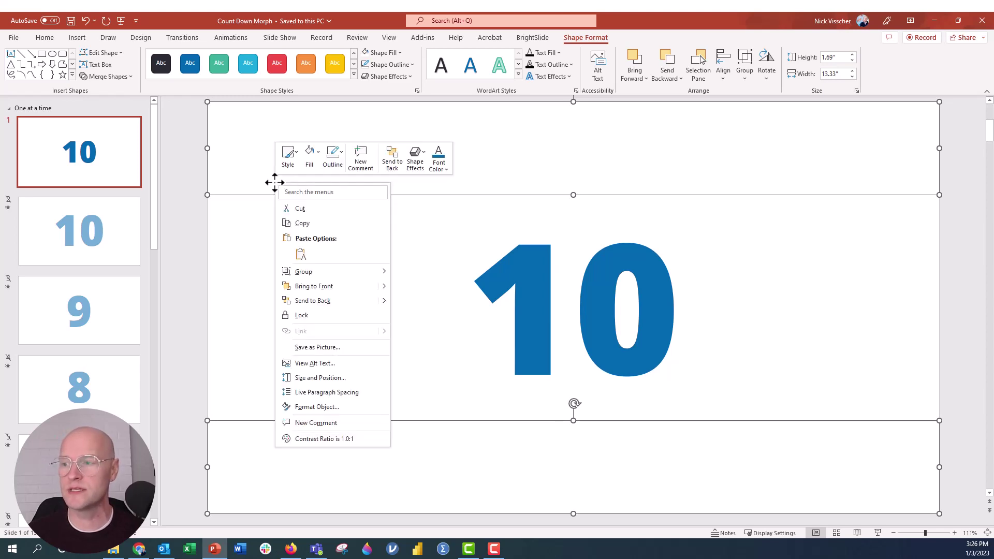
click(283, 289)
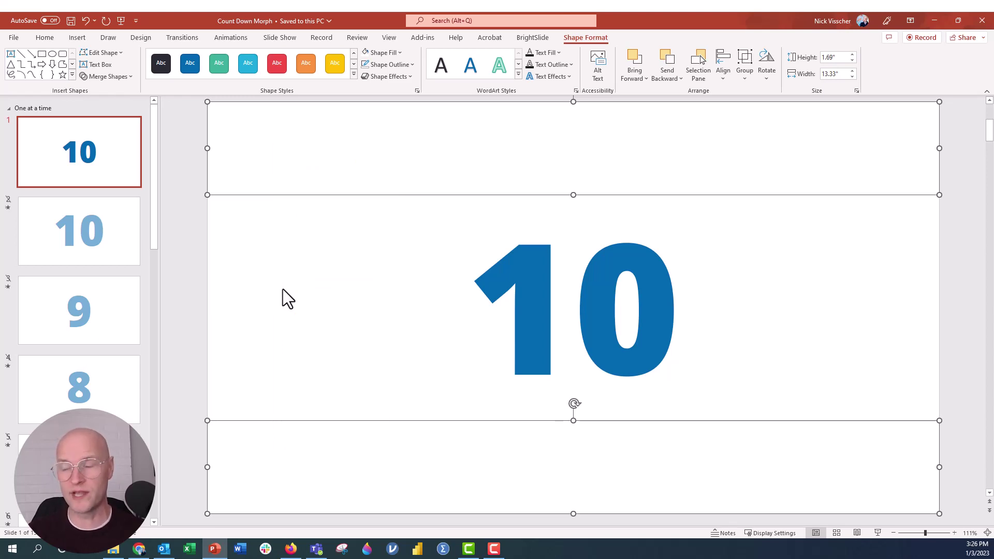
Add 9, 8, 7, 6, 5, 4, 3, 2, 1 on separate lines below the 10
click(283, 289)
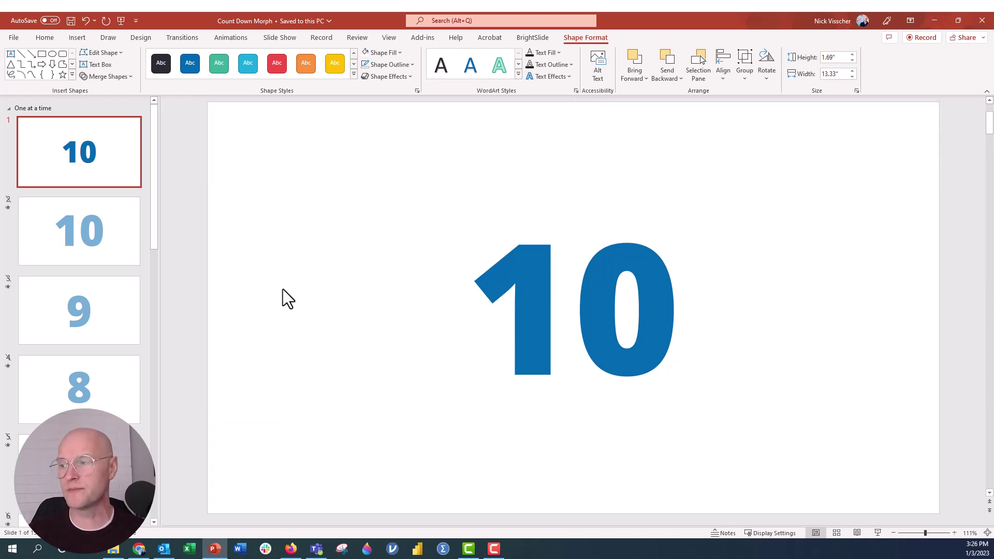
click(517, 295)
click(513, 201)
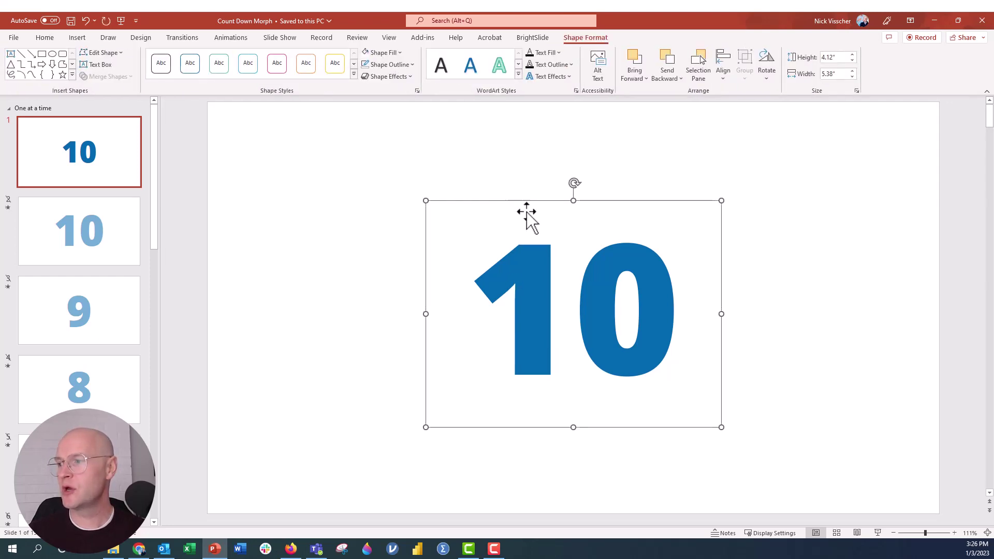
click(674, 322)
key(Return)
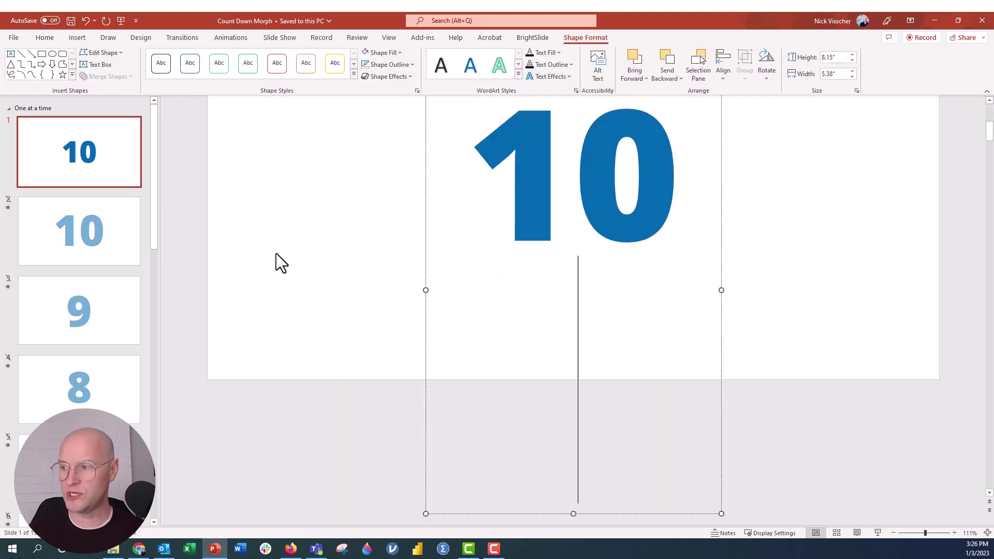
text(9)
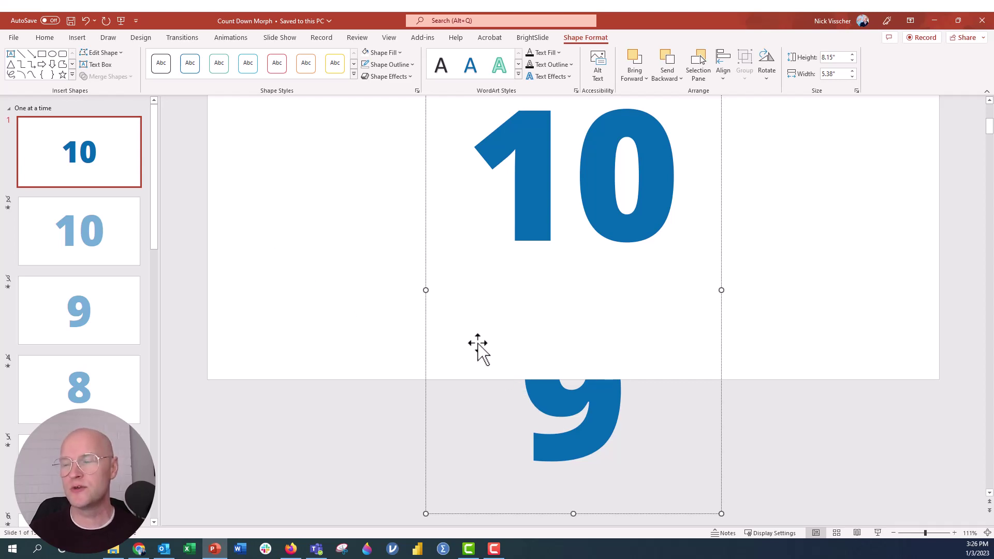
key(Return)
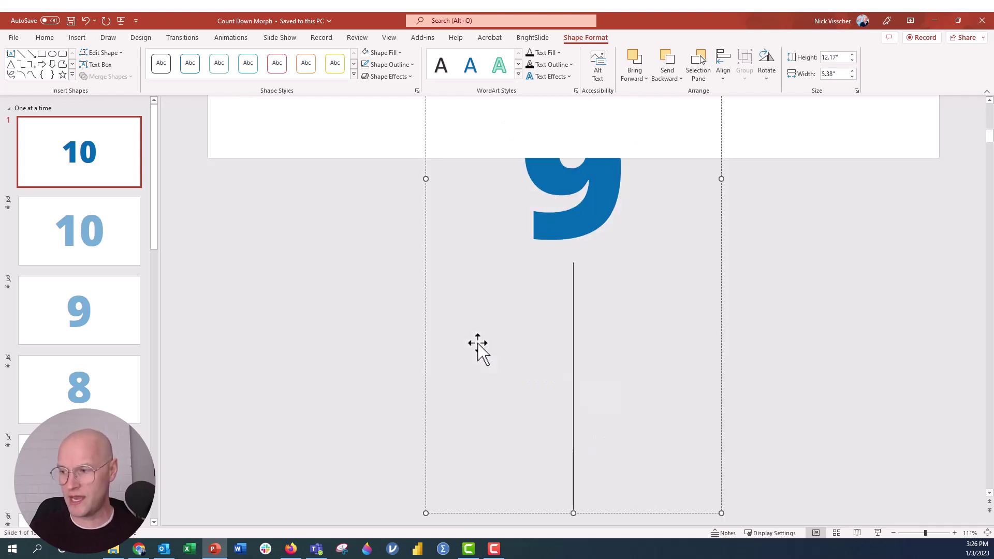
text(8)
key(Return)
text(7)
key(Return)
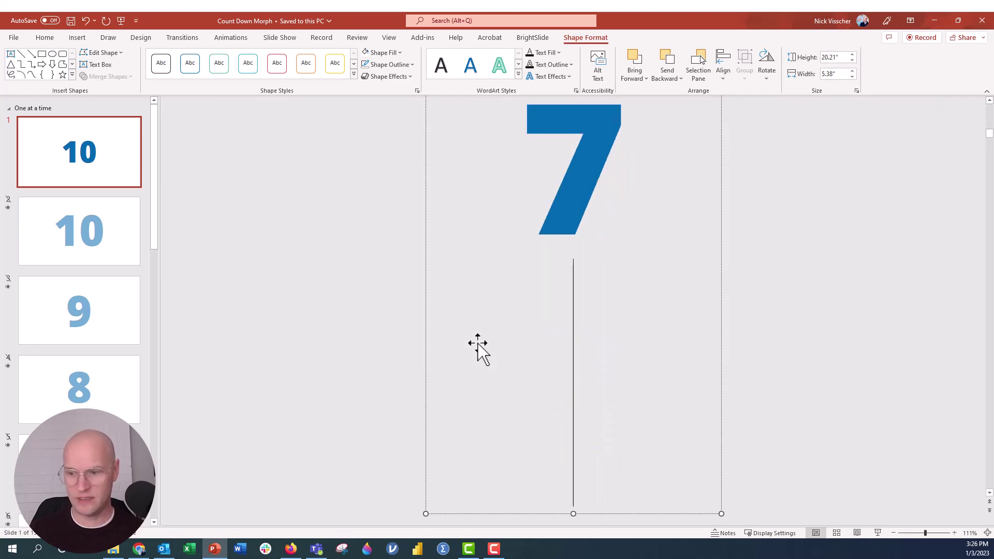
text(6)
key(Return)
text(5)
key(Return)
text(4)
key(Return)
text(3)
key(Return)
text(2)
key(Return)
text(1)
key(Return)
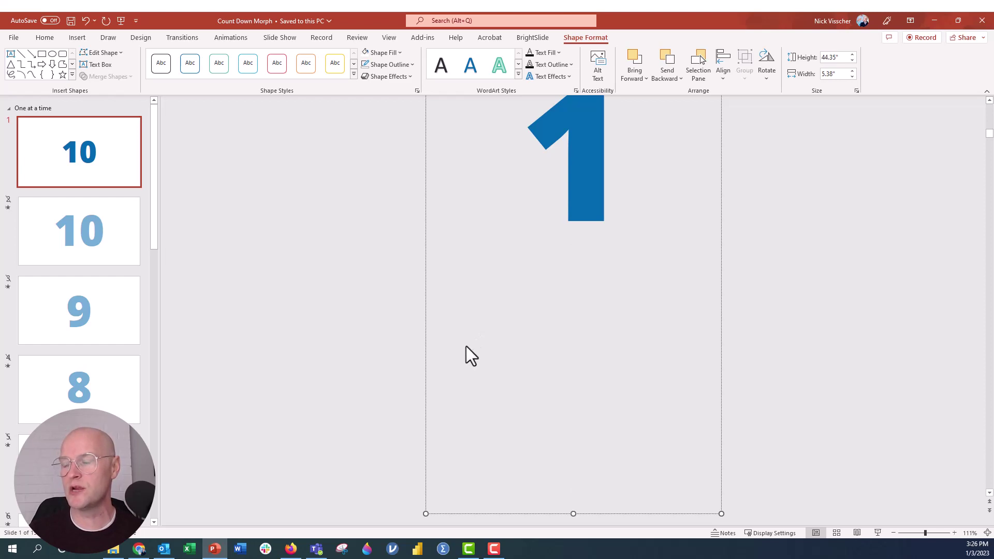
click(363, 371)
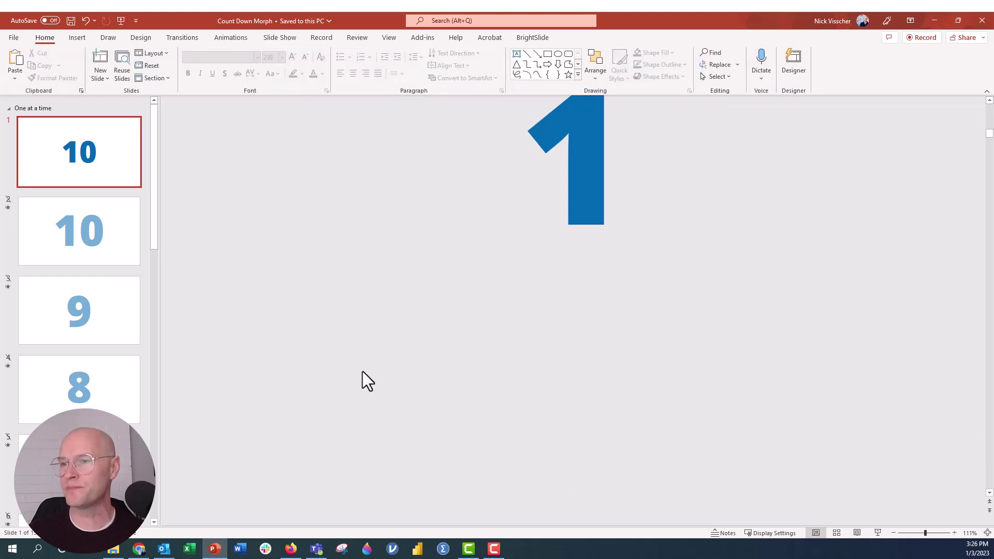
Zoom out to 10% to view the whole number column, then select slide 1
click(893, 533)
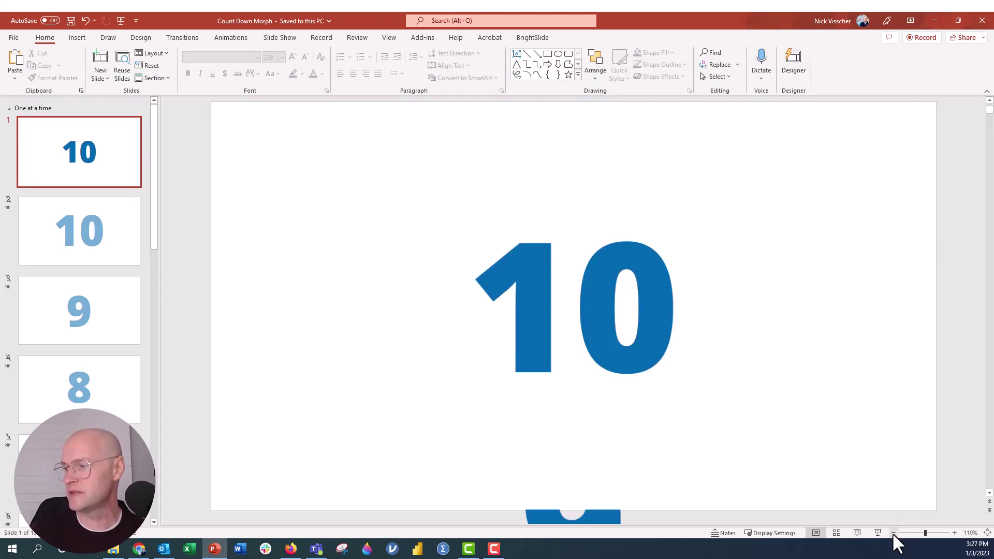
click(893, 533)
click(893, 534)
click(893, 534)
click(892, 534)
click(893, 533)
click(893, 533)
click(892, 534)
click(892, 533)
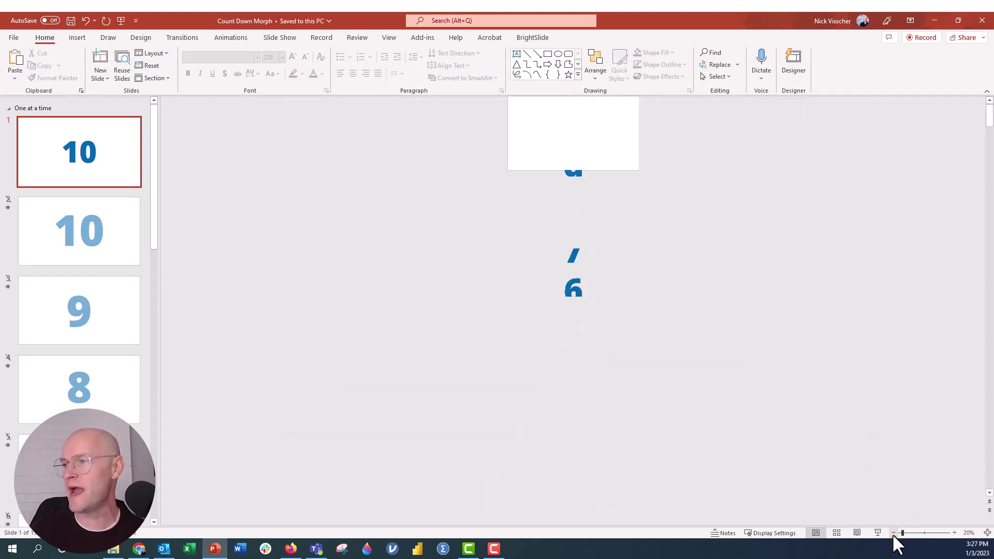
click(893, 533)
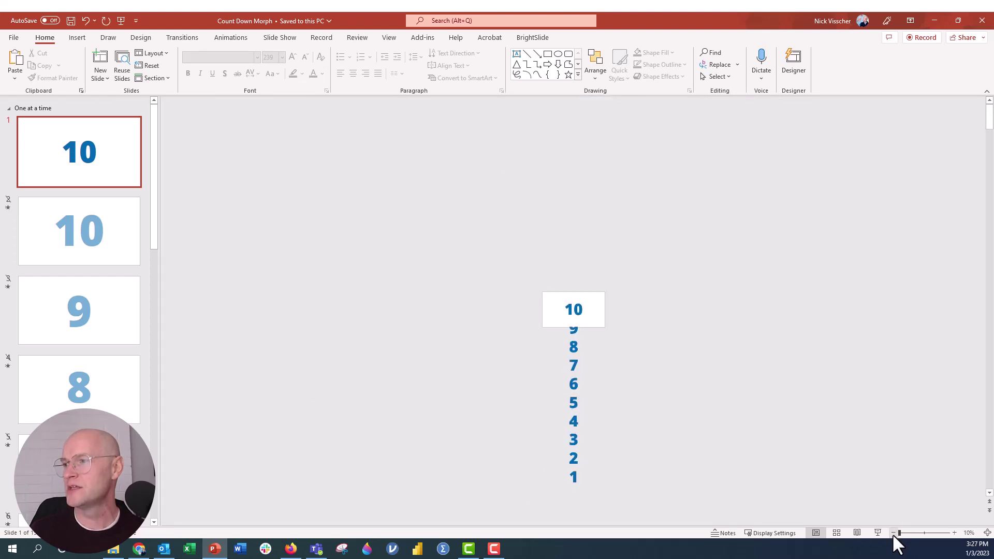
click(954, 532)
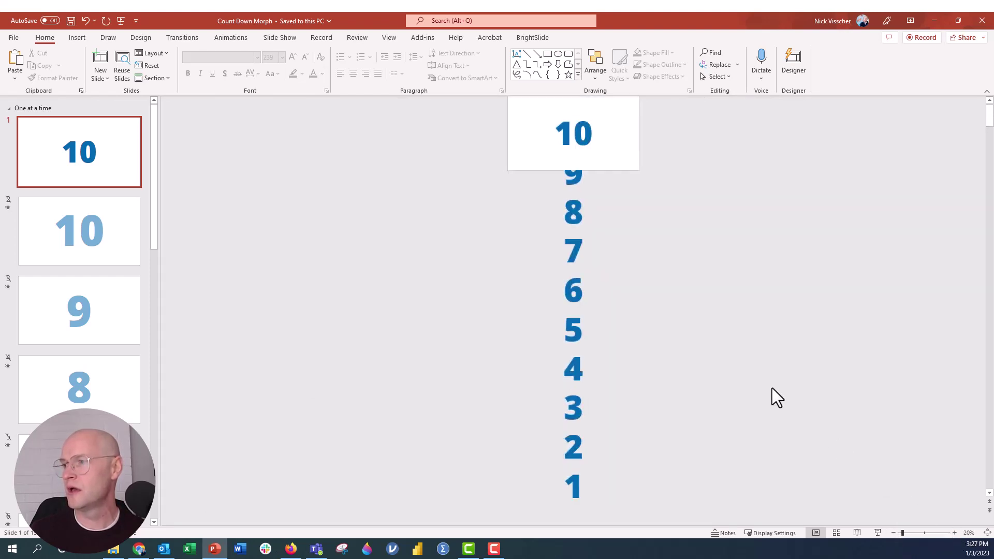
click(893, 533)
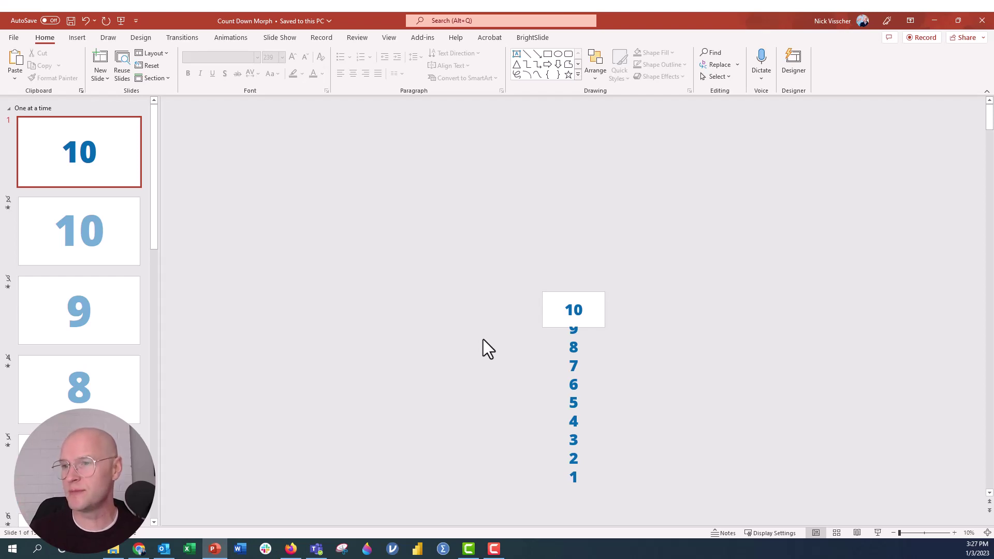
click(134, 179)
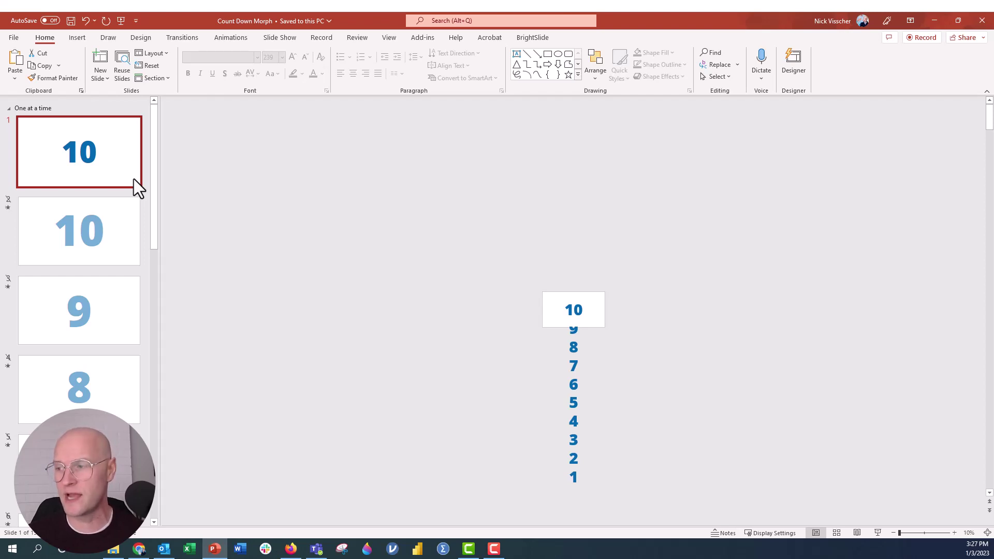
Apply the Morph transition to slide 1 with a 01.00 duration
click(196, 38)
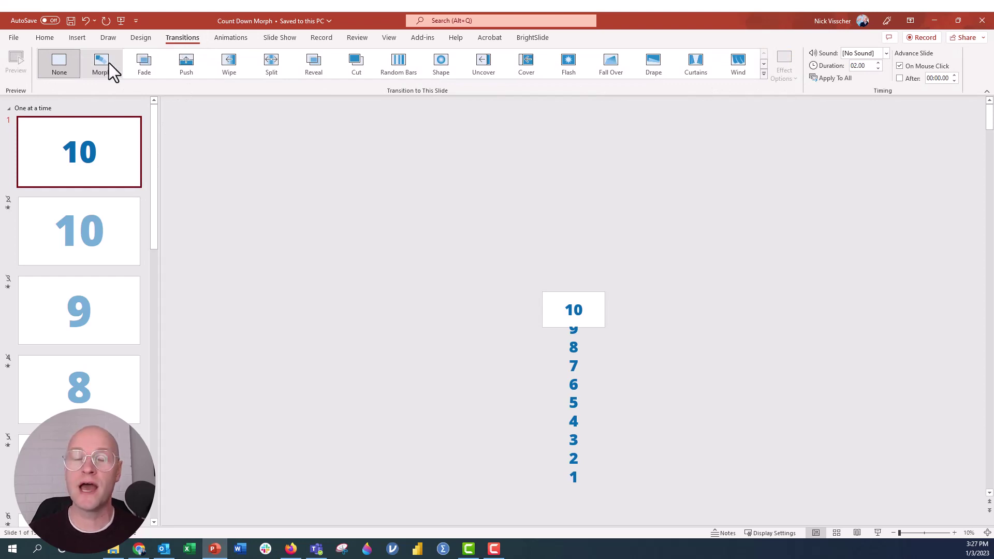
click(109, 63)
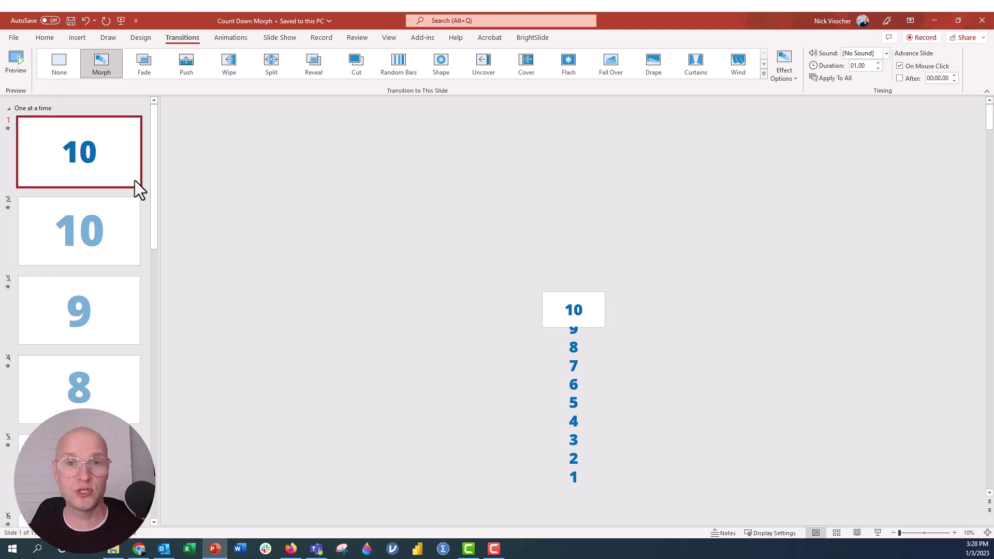
Duplicate slide 1 and raise the copy's number column so 9 fills the window
key(ctrl+d)
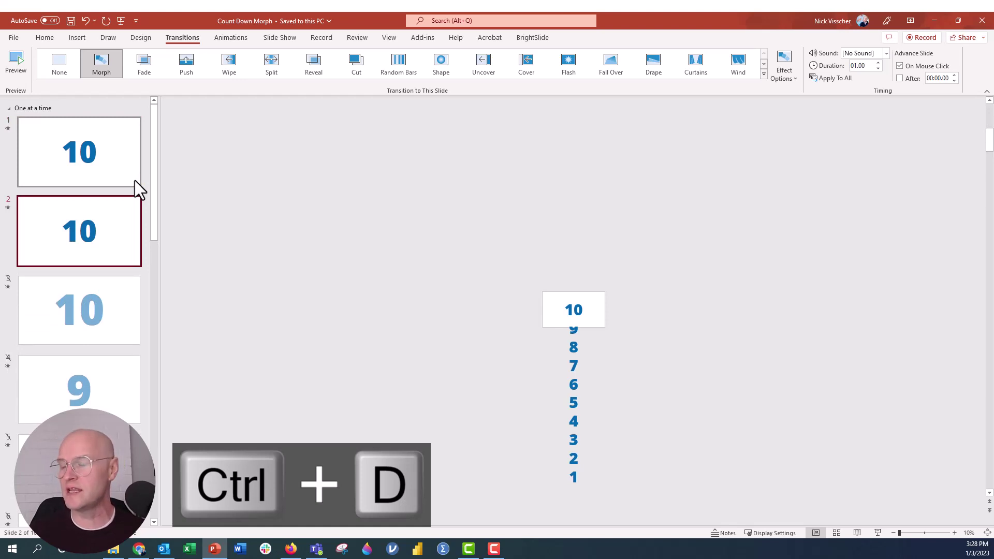
click(565, 364)
click(562, 363)
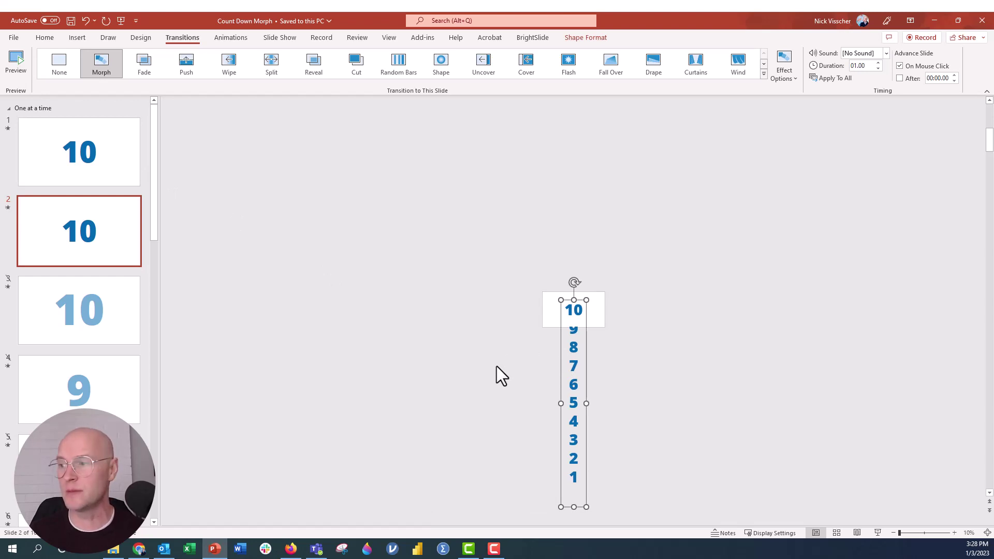
key(Up)
key(Up)
key(Up)
key(Up)
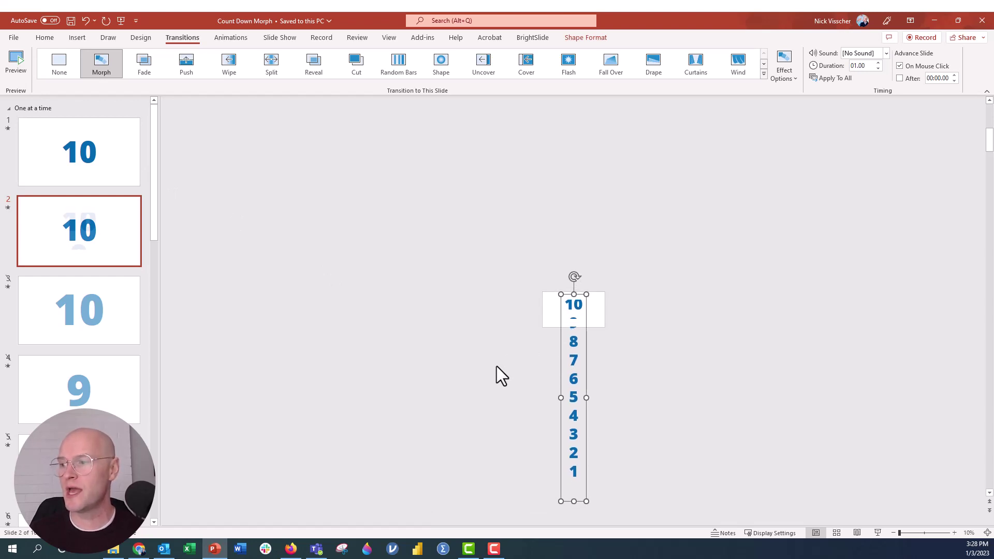
key(Up)
key(Up)
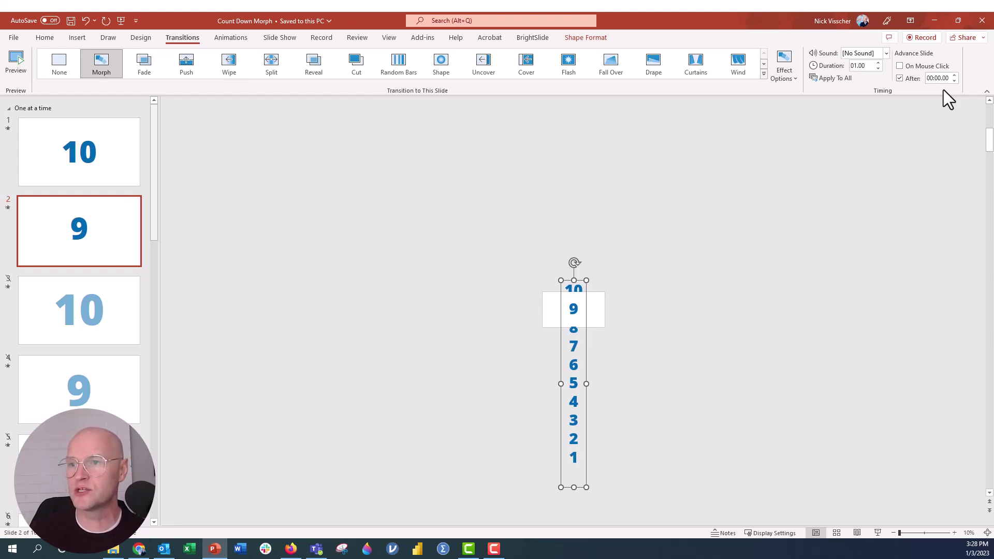
Review slide 1 with 10 showing in the window
click(138, 179)
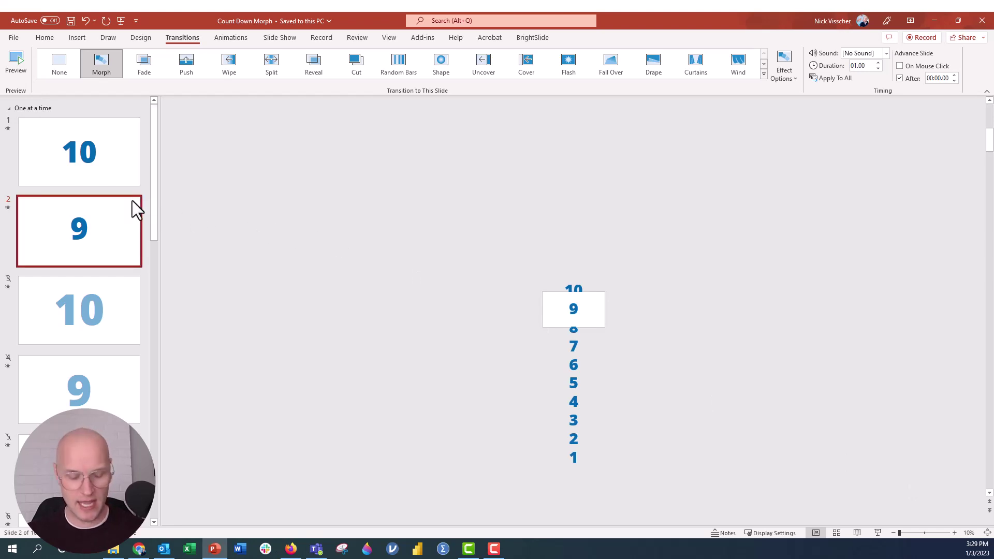
Duplicate slide 2 and raise the number column so 8 sits in the window
key(ctrl+d)
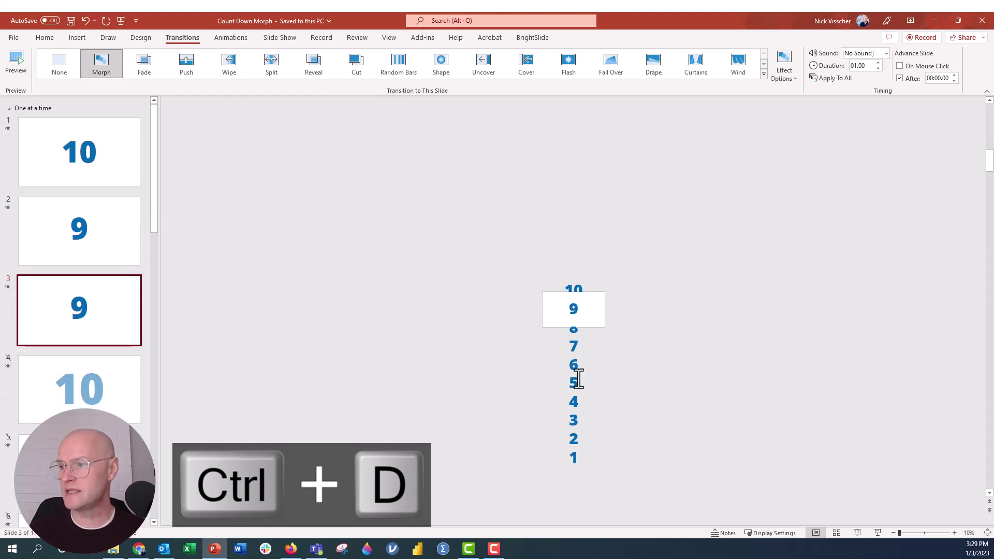
click(575, 377)
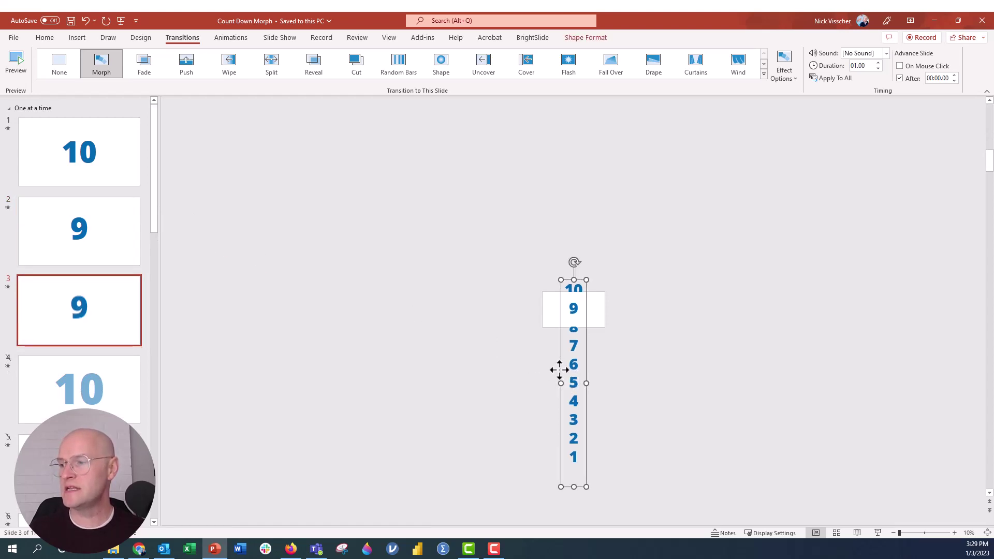
key(Up)
key(Up)
key(Up)
key(Up)
key(Up)
key(ctrl+Down)
key(ctrl+Down)
key(ctrl+Down)
Duplicate slide 3 and raise the column on slide 4 so 7 shows
click(120, 318)
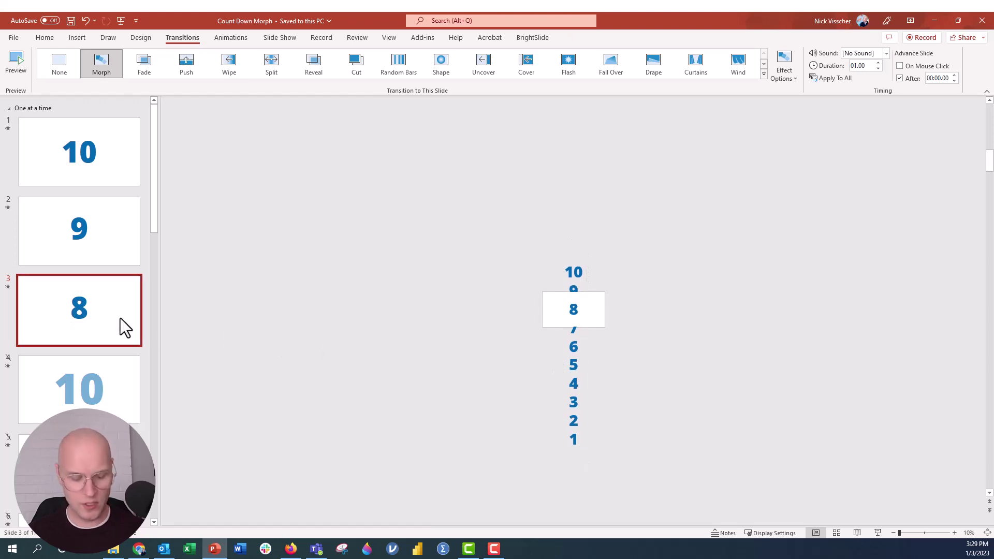
key(ctrl+d)
click(571, 352)
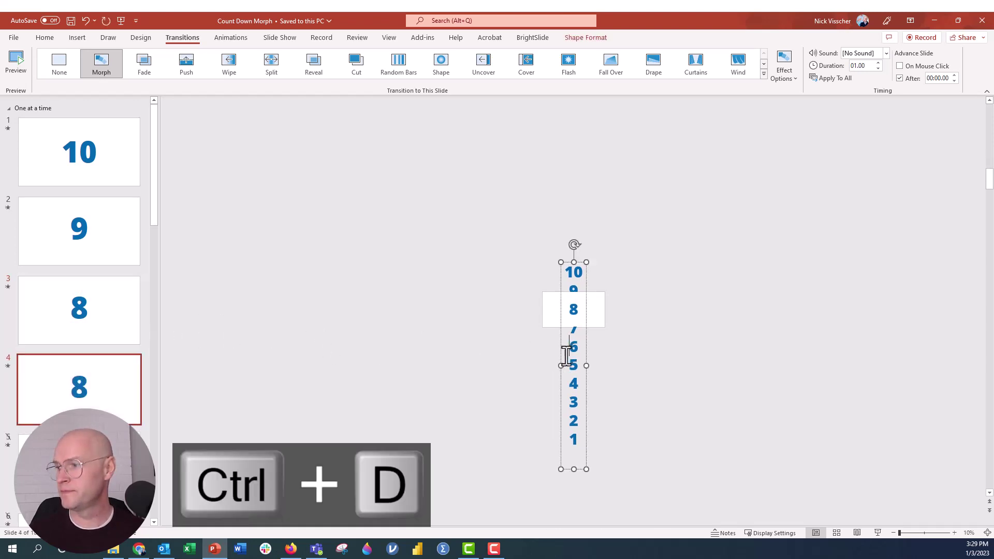
click(561, 359)
key(Up)
key(Up)
key(Up)
key(Up)
key(Up)
Duplicate slide 4 and raise the column on slide 5 so 6 is centred in the window
click(127, 369)
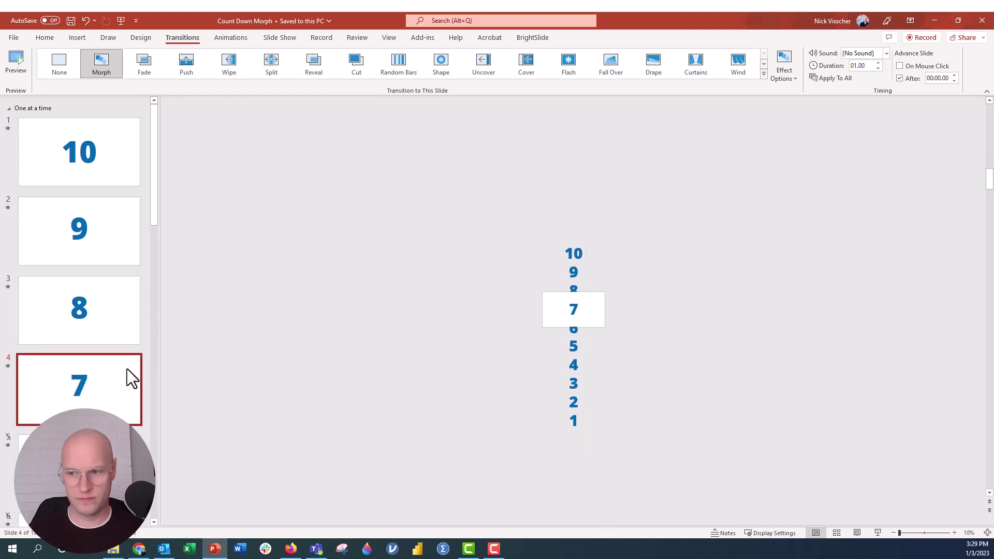
key(ctrl+d)
click(561, 369)
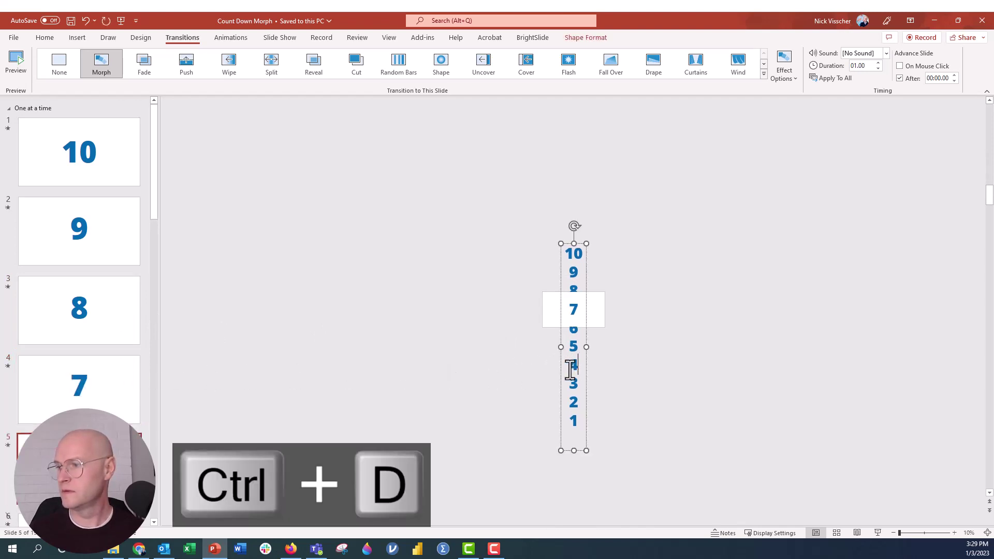
key(Up)
key(Up)
key(Up)
key(Up)
key(Up)
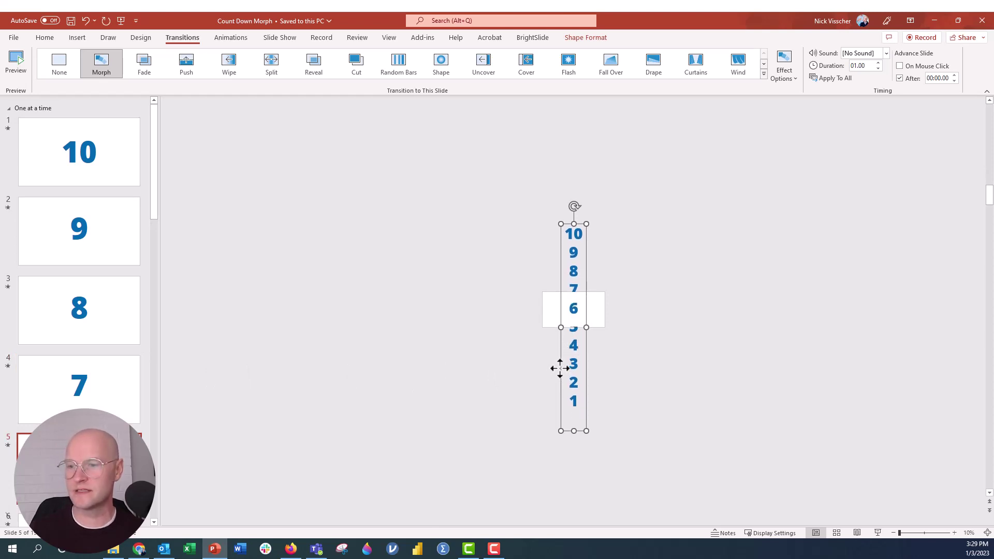
key(ctrl+Down)
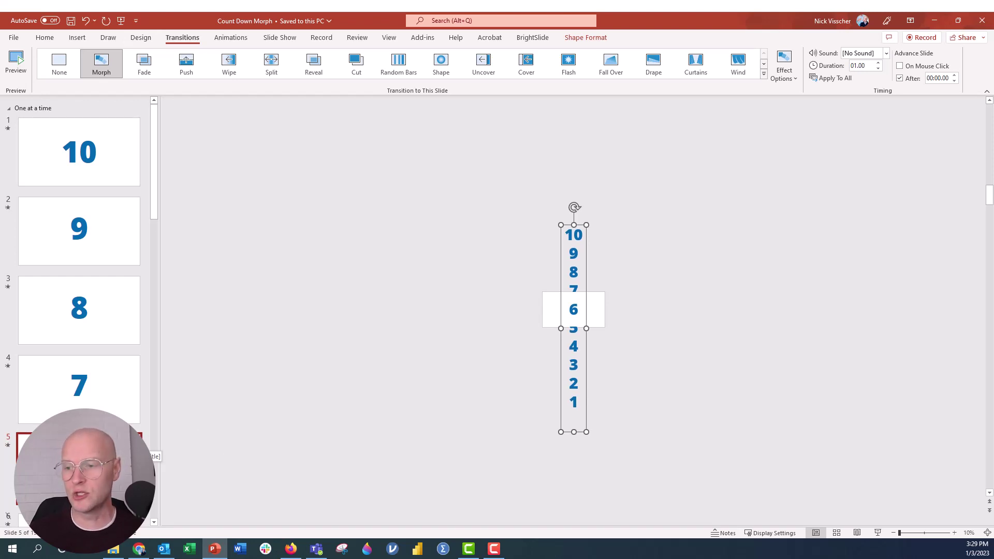
key(Escape)
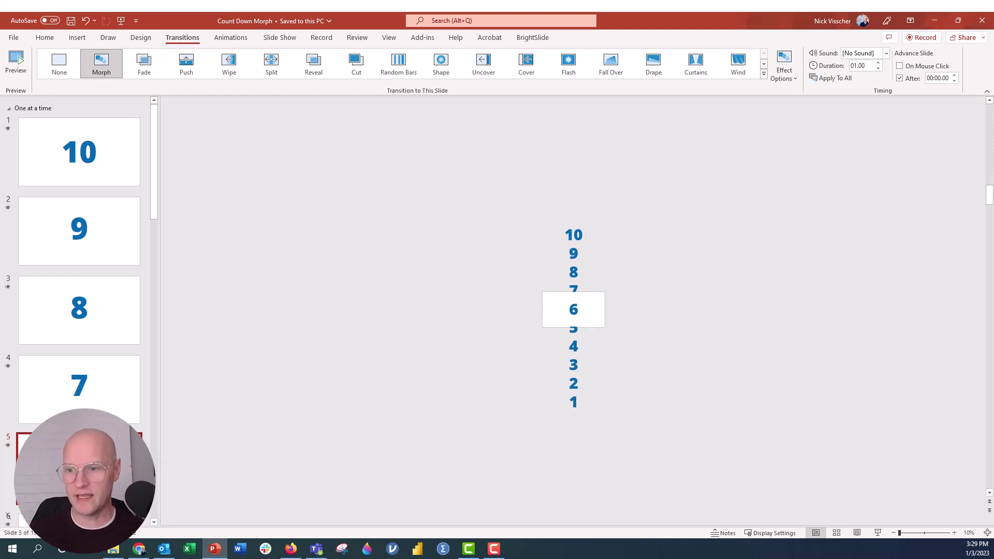
Duplicate the slide and raise the column toward 5, undoing an accidental column copy
key(ctrl+d)
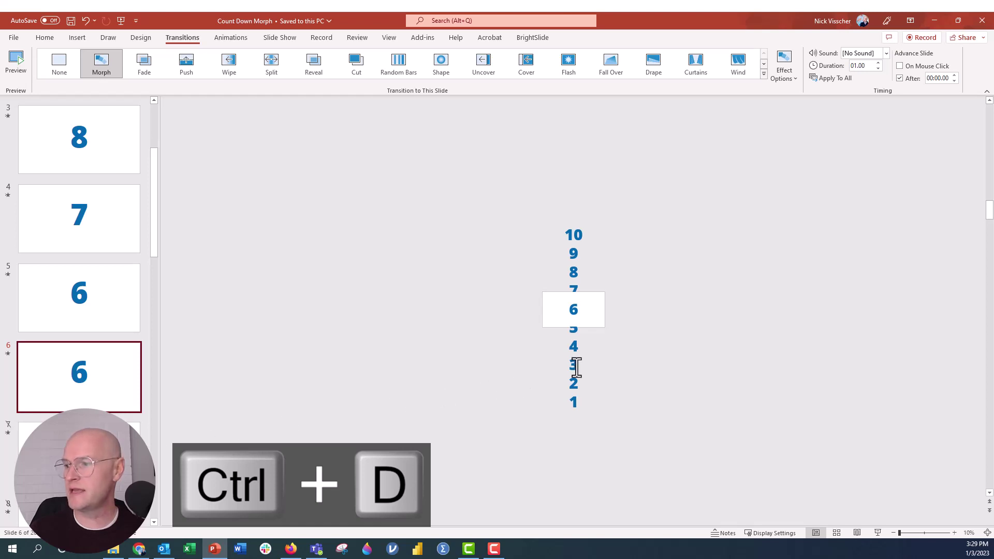
click(577, 367)
click(561, 369)
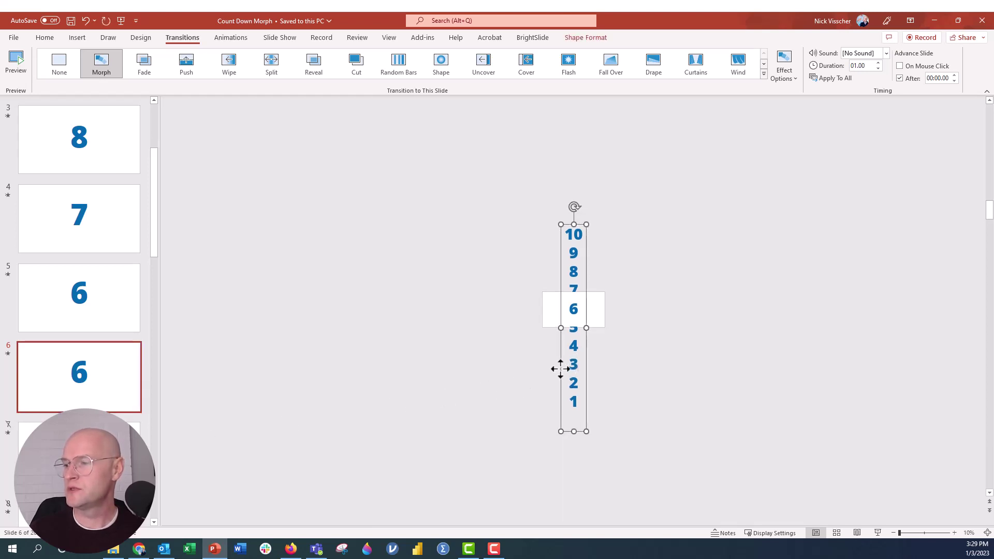
key(Up)
key(Up)
key(Up)
key(Up)
key(Up)
key(Up)
key(Up)
key(Up)
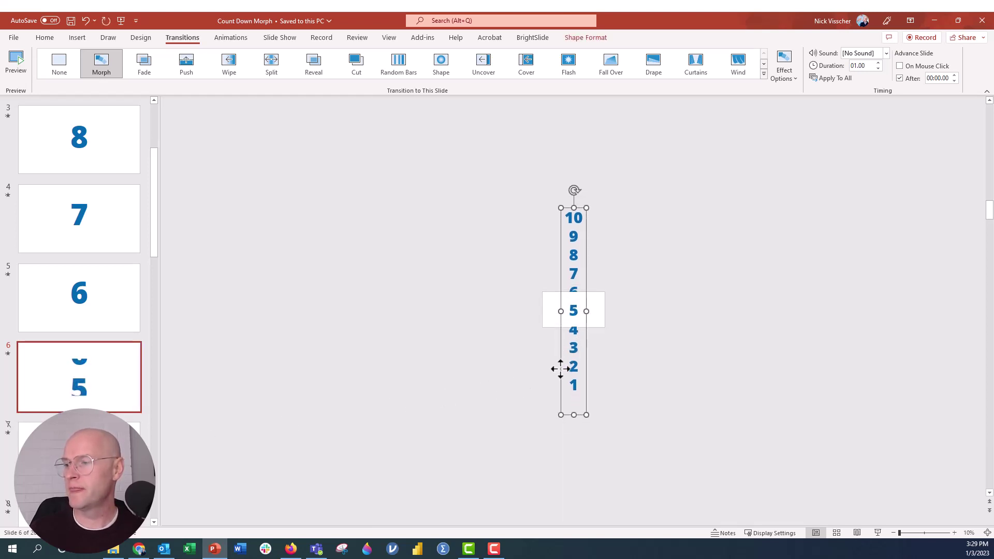
key(ctrl+d)
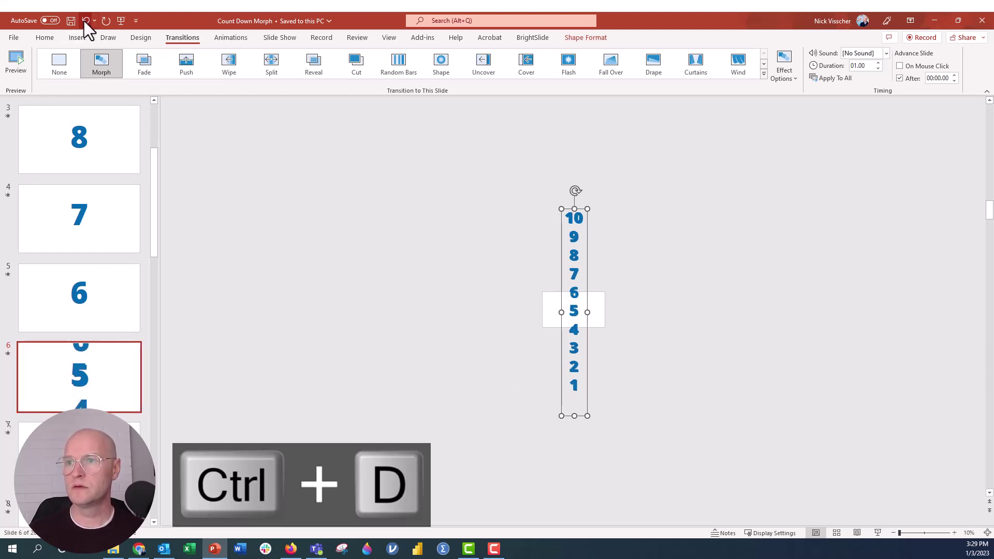
click(85, 21)
Duplicate slide 6 and position the column on slide 7 so 4 is centred in the window
click(128, 377)
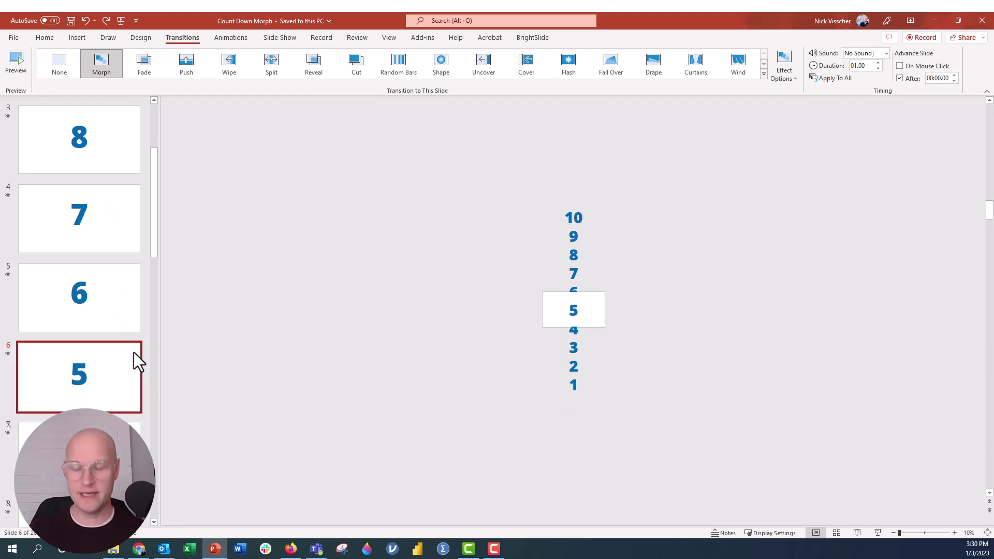
key(ctrl+d)
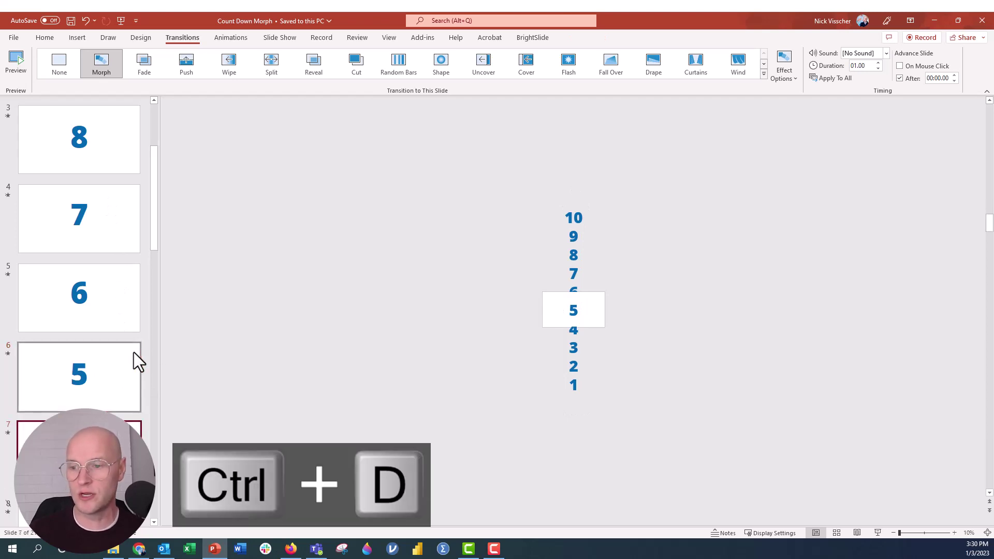
click(569, 378)
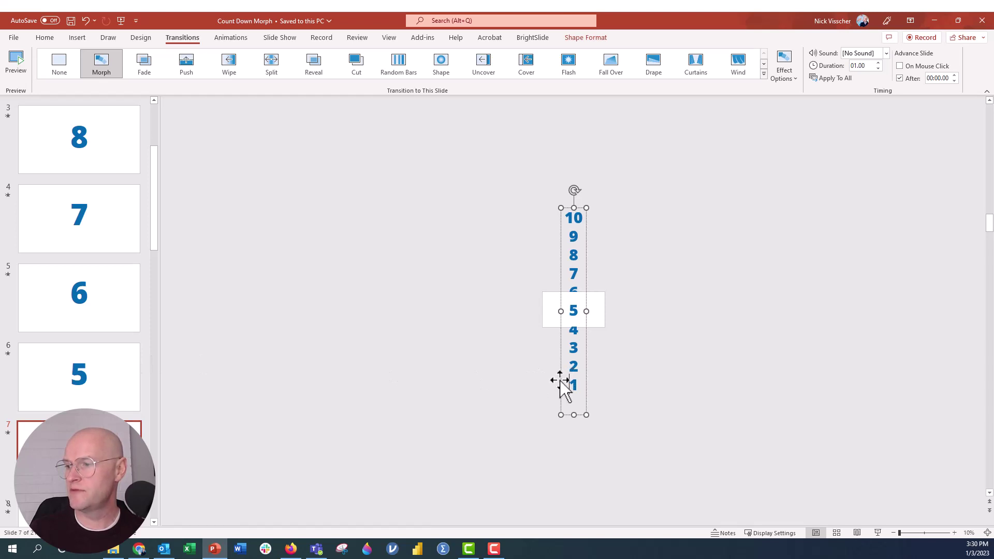
click(560, 381)
key(Up)
key(Up)
key(Up)
key(Up)
key(Up)
key(Up)
key(Up)
key(Up)
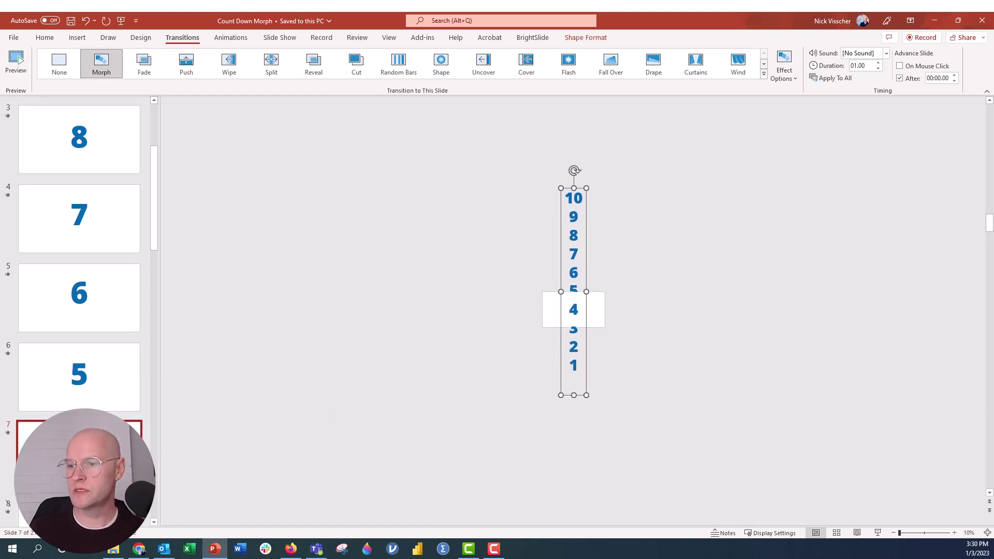
click(235, 416)
click(572, 347)
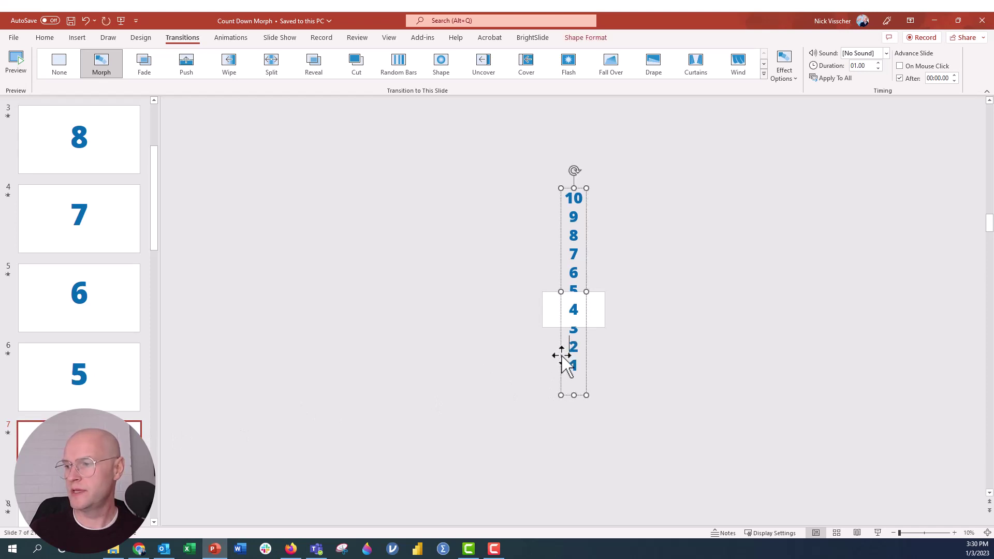
click(562, 356)
key(Down)
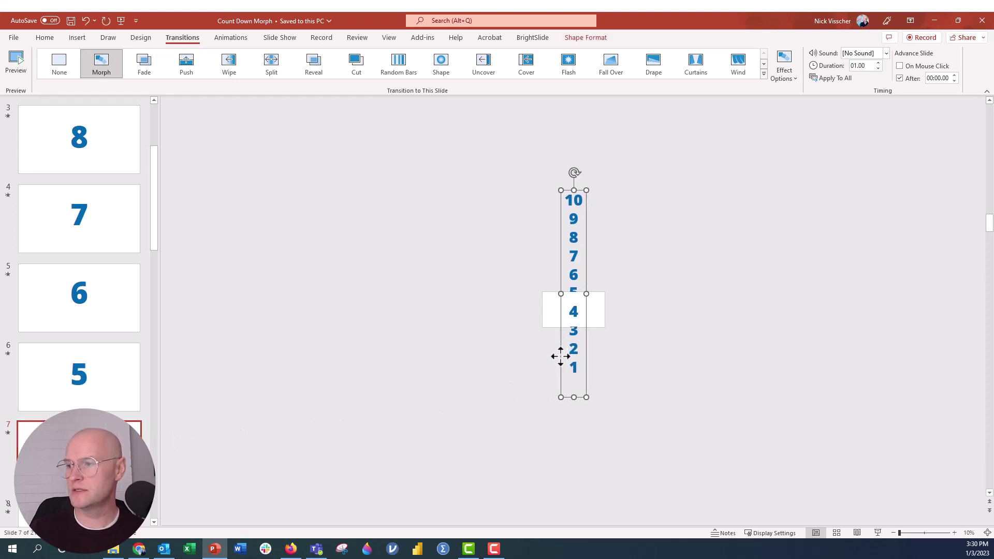
key(Down)
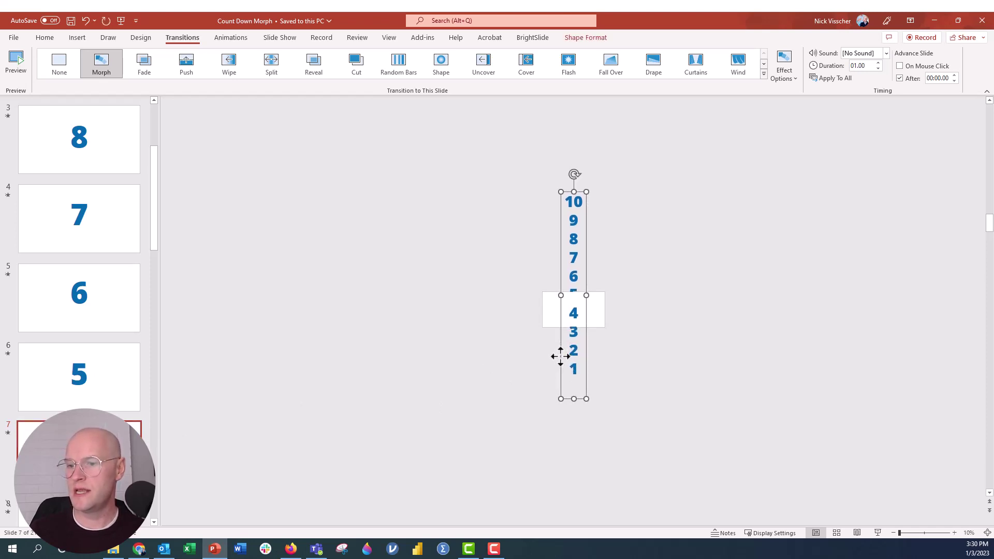
key(Escape)
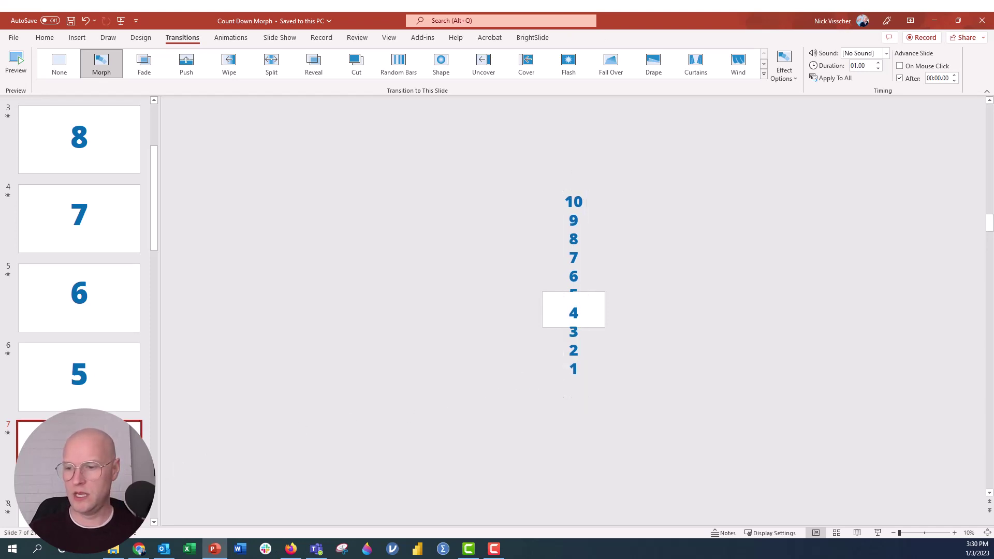
Duplicate slide 7 and raise the column on slide 8 so 3 shows
key(ctrl+d)
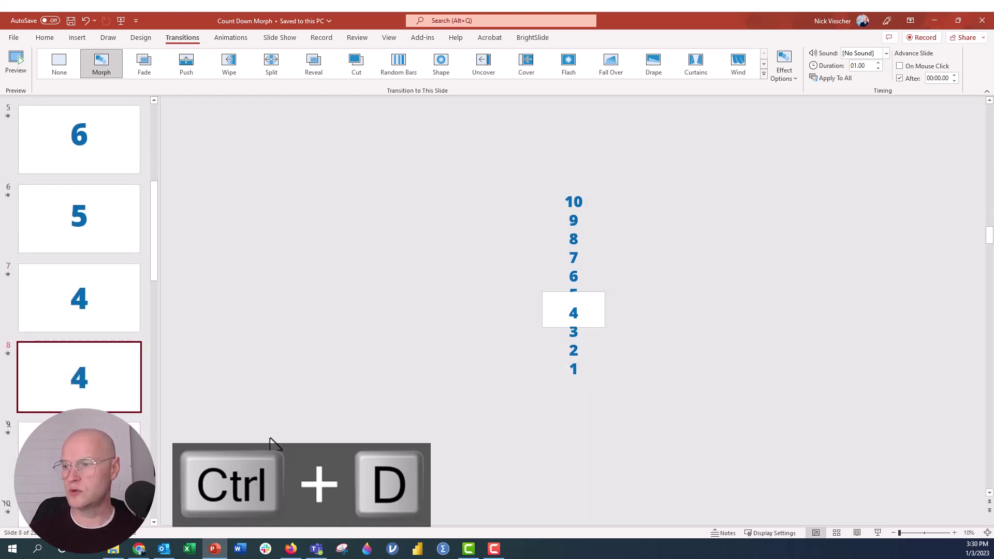
click(565, 353)
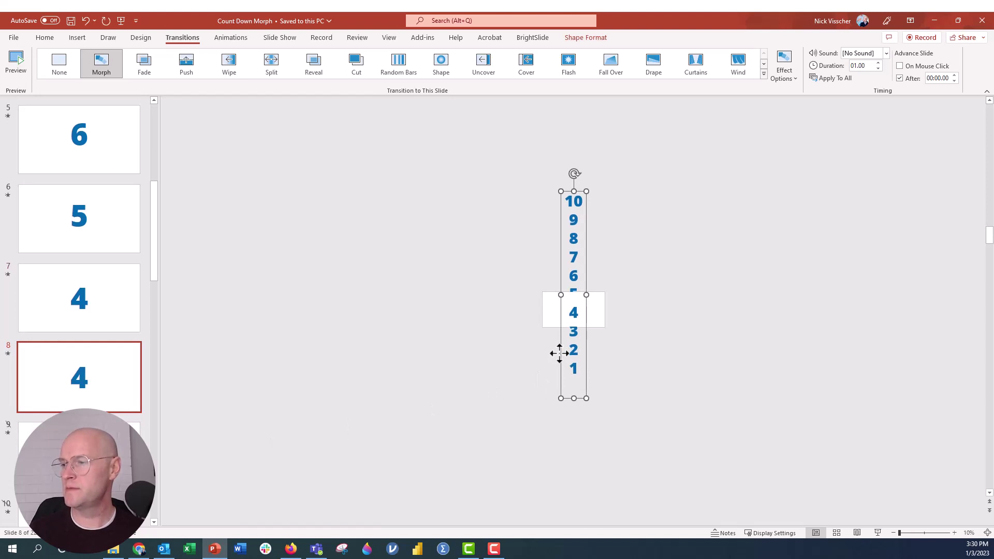
key(Up)
key(Up)
key(Up)
key(Up)
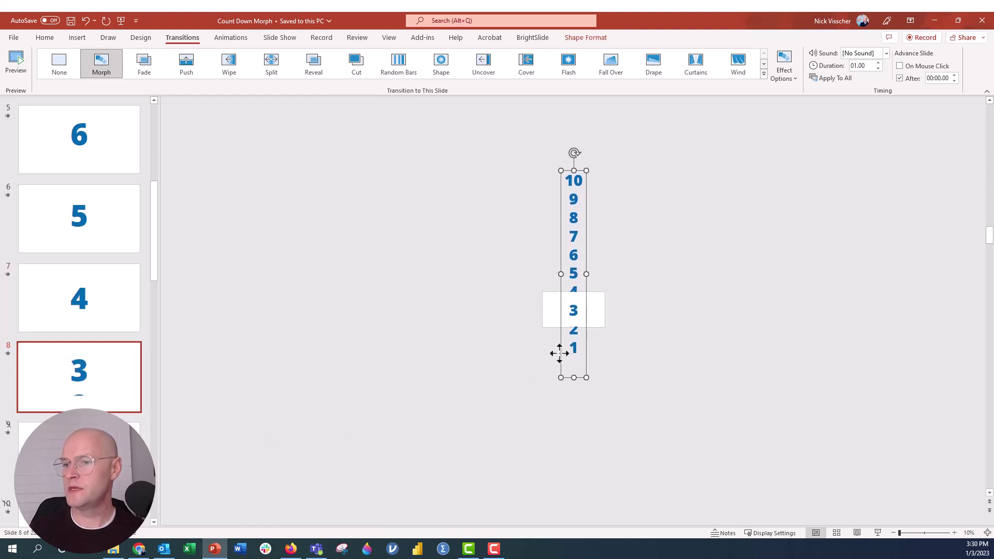
Duplicate slide 8 into slide 9 and fine-tune the column so 2 sits in the window
click(122, 402)
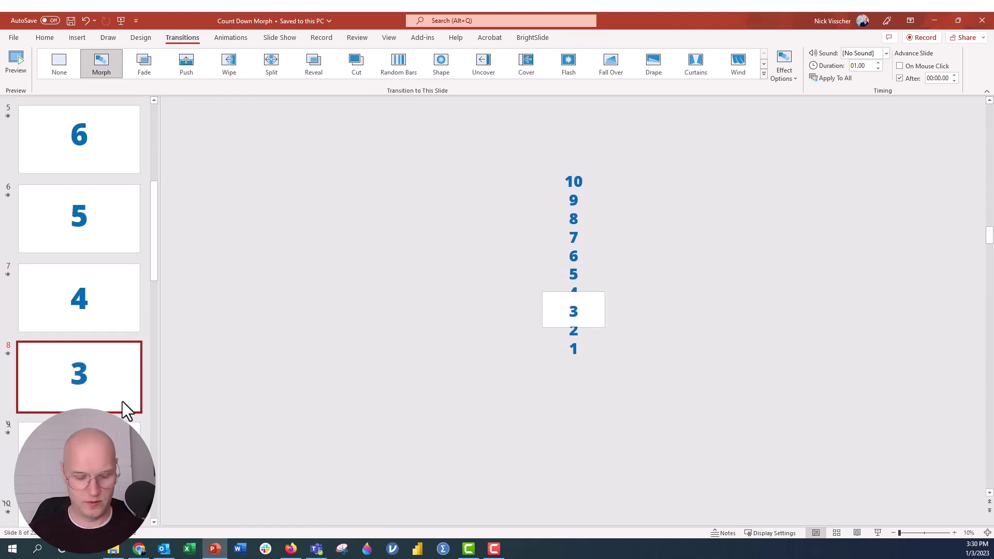
key(ctrl+d)
click(566, 339)
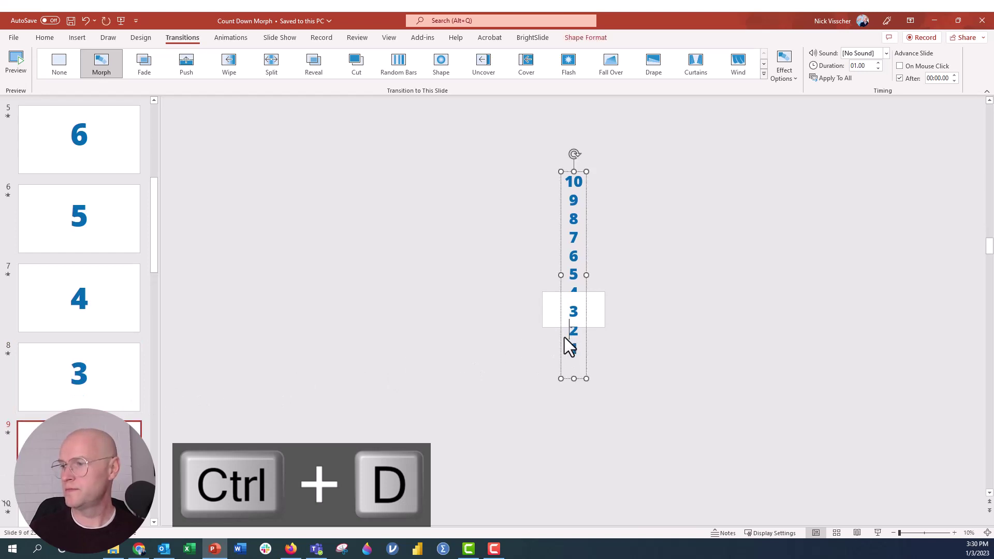
key(Up)
key(Up)
key(Up)
key(Up)
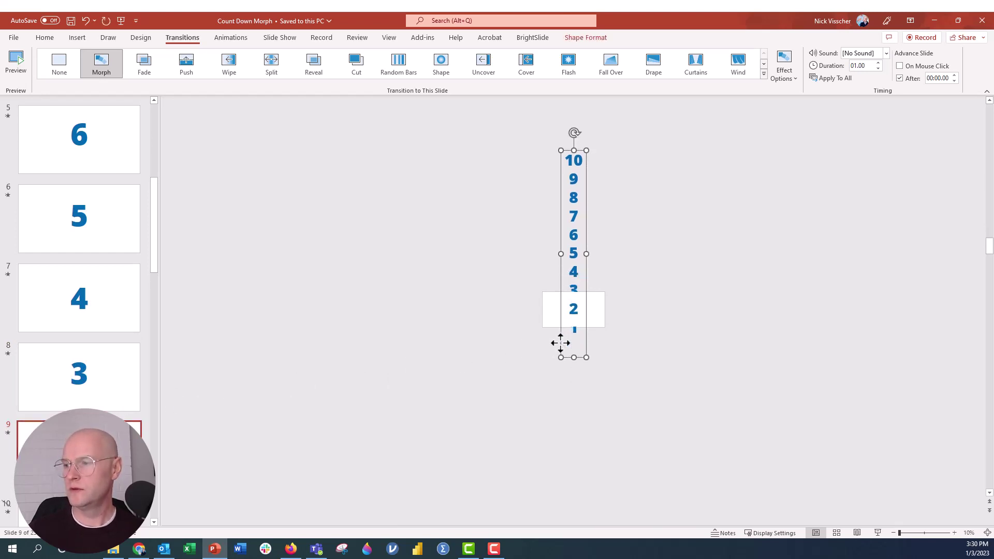
key(ctrl+Down)
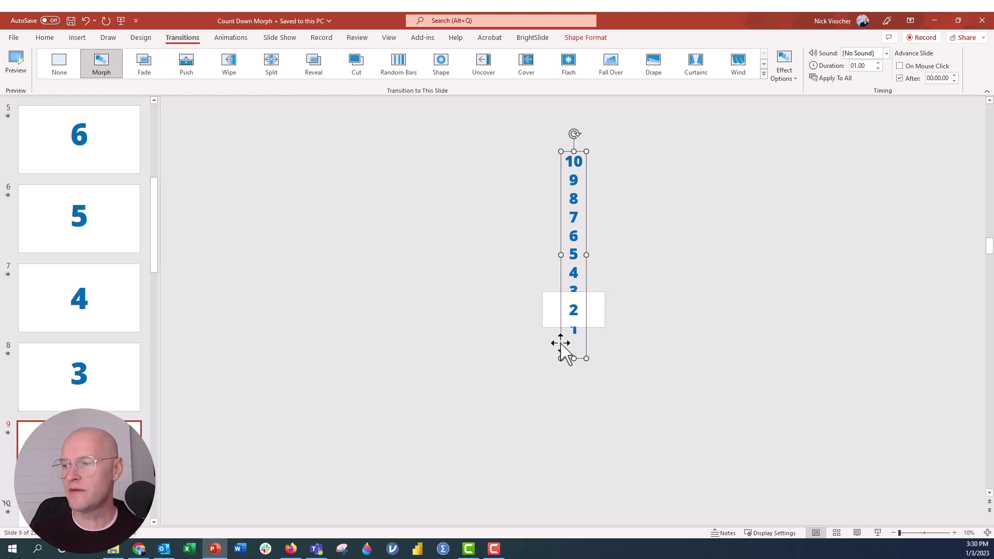
key(Escape)
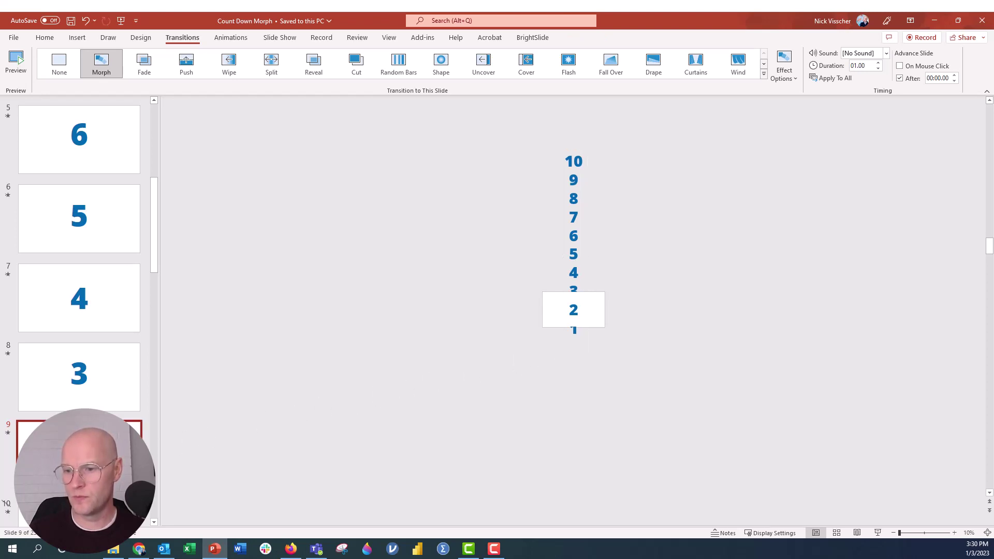
click(569, 225)
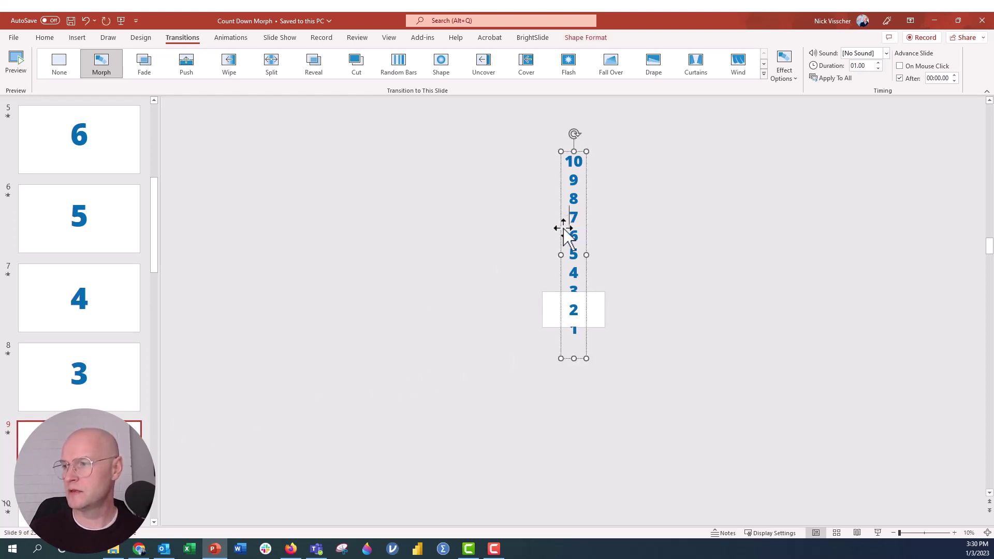
click(563, 228)
key(Down)
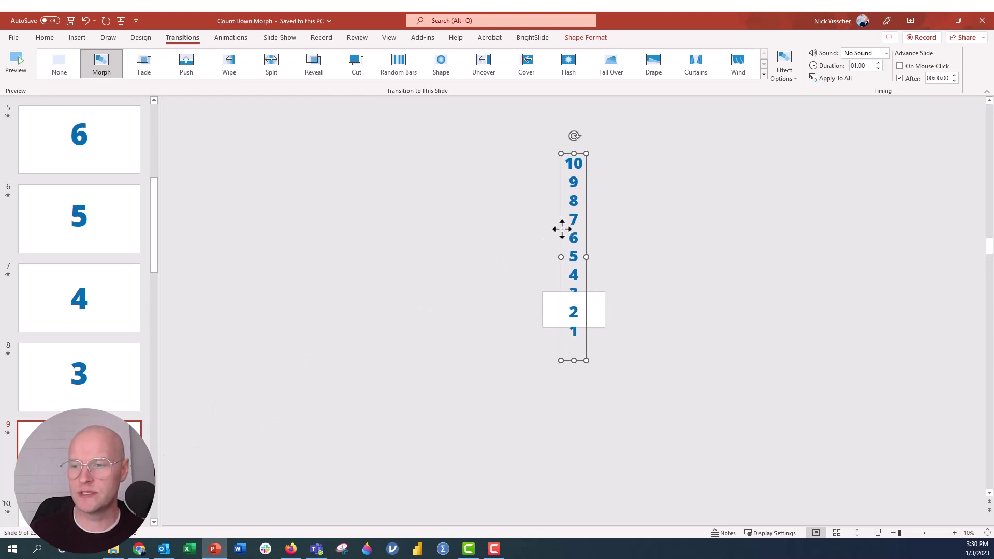
key(Escape)
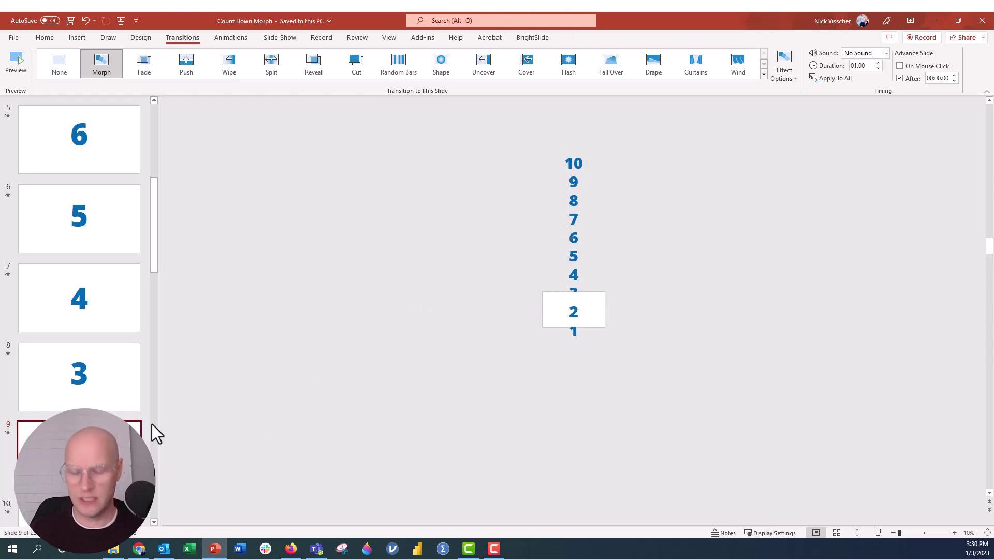
Duplicate slide 9 into slide 10 and raise the column so 1 shows
key(ctrl+d)
click(572, 260)
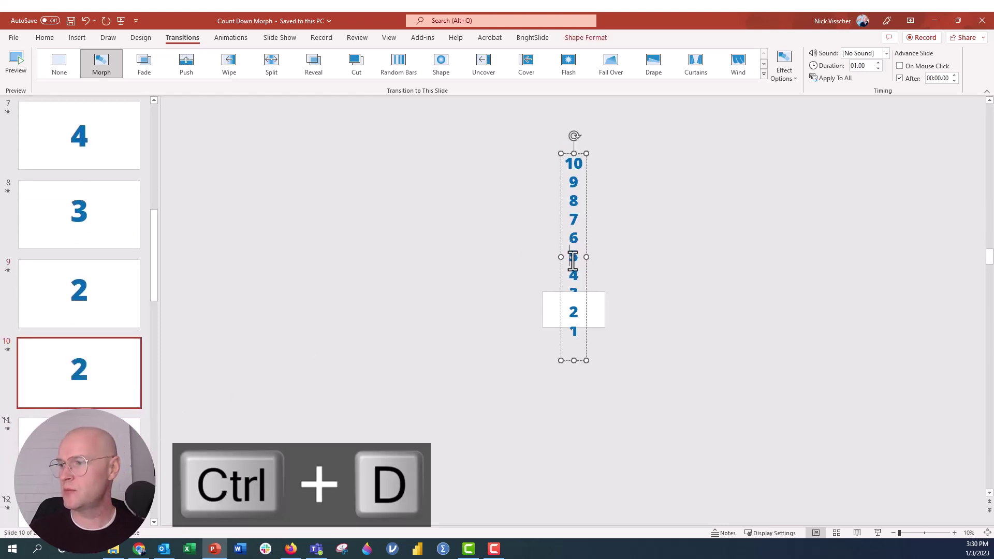
key(Up)
key(Up)
key(Up)
key(Up)
key(Up)
key(Up)
key(Up)
key(Up)
key(Up)
key(Up)
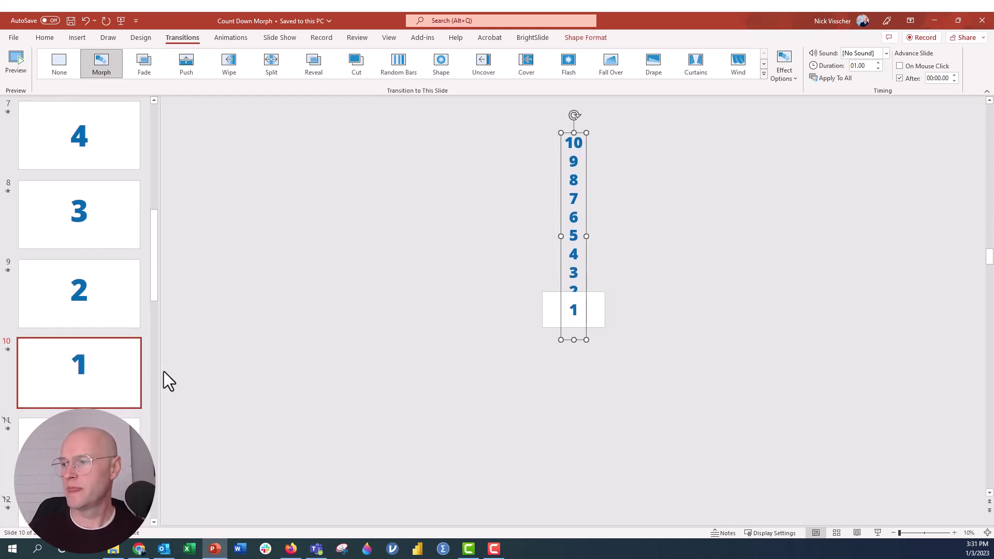
click(138, 357)
Duplicate slide 10 into slide 11 and raise the column past 1, leaving the window empty
key(ctrl+d)
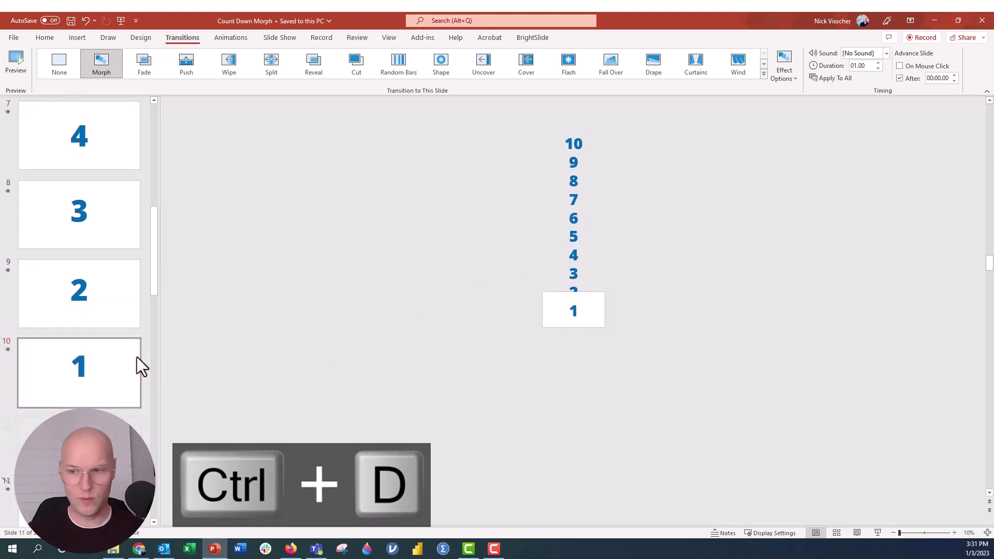
click(563, 251)
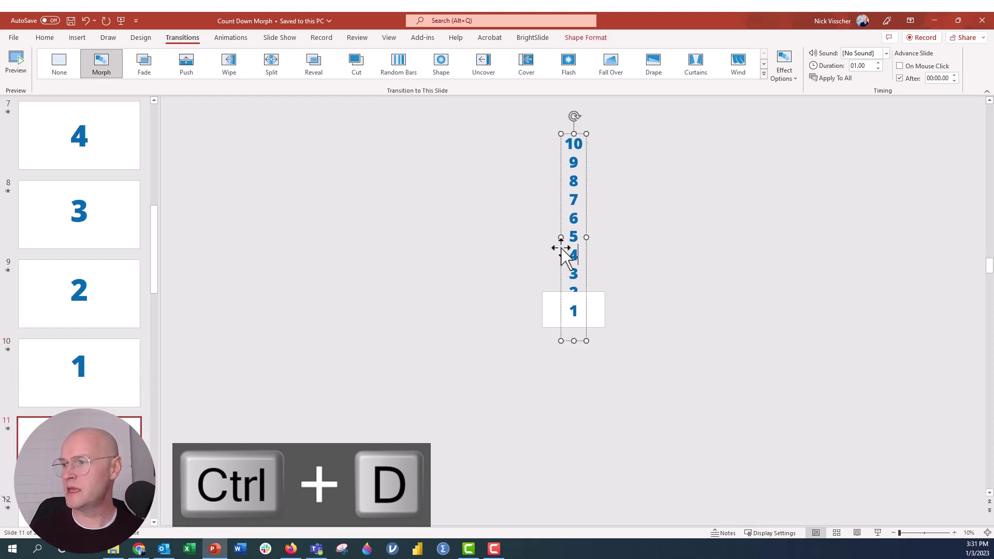
key(Up)
key(Up)
key(Up)
key(Up)
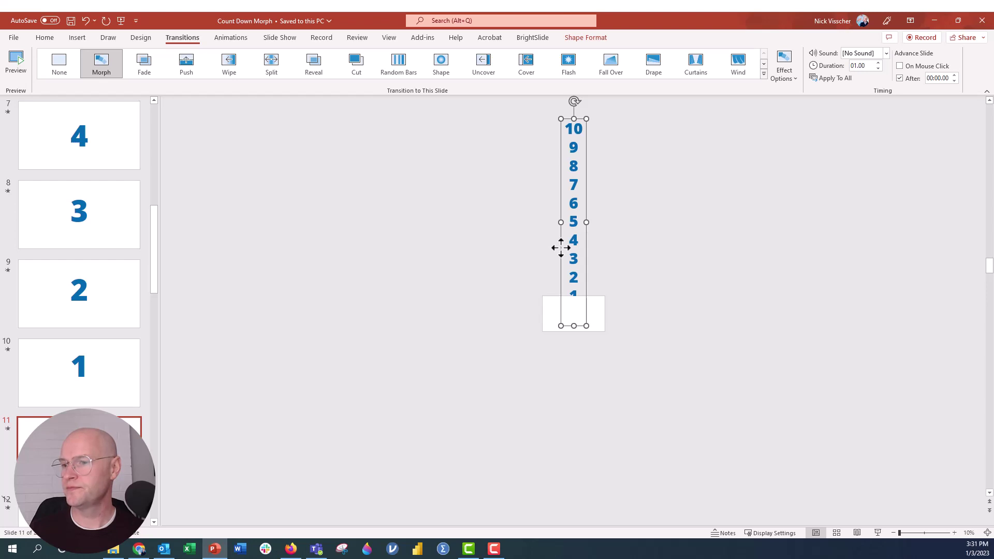
click(119, 393)
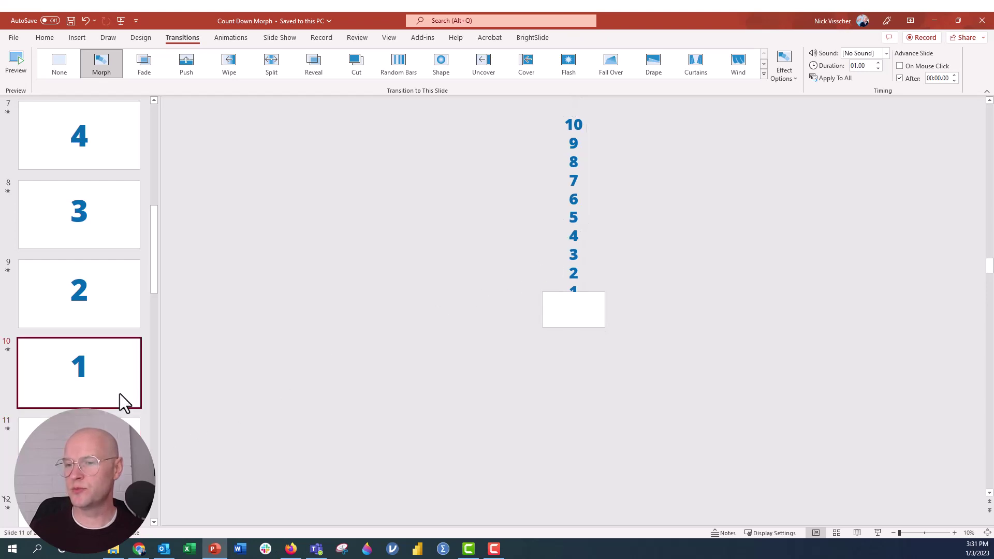
click(119, 299)
drag(154, 282, 141, 125)
click(134, 142)
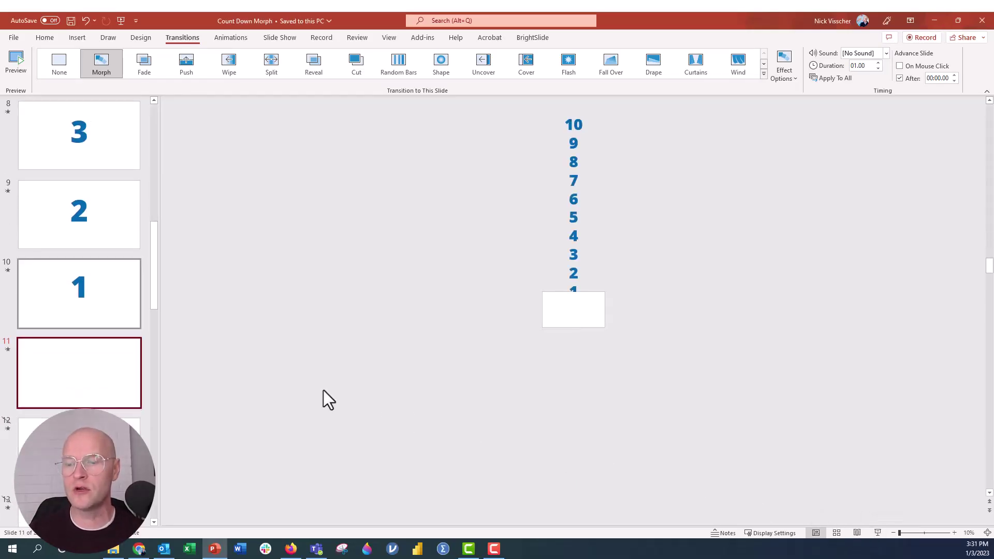
click(73, 324)
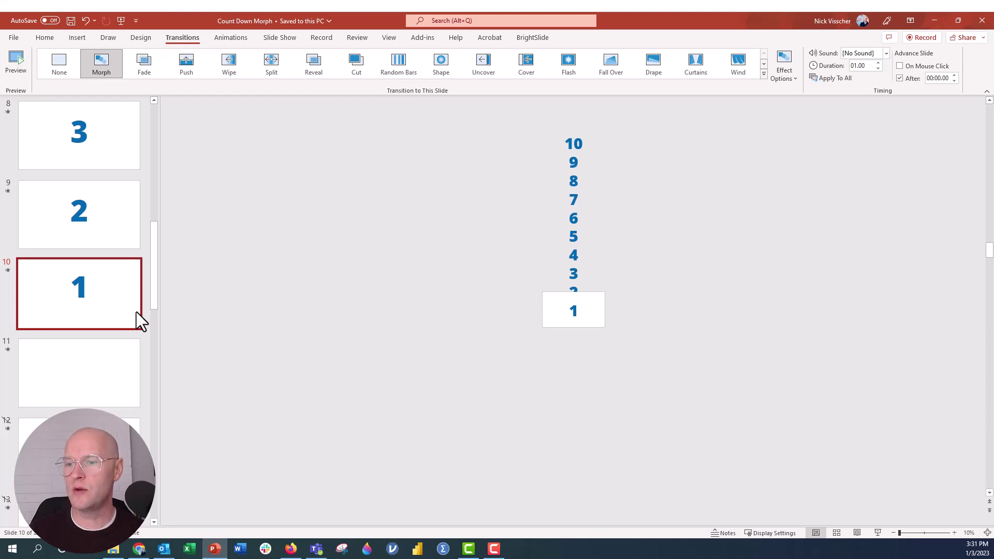
Duplicate slide 10 into slide 11 and drag the column down so 10 sits in the window
key(ctrl+d)
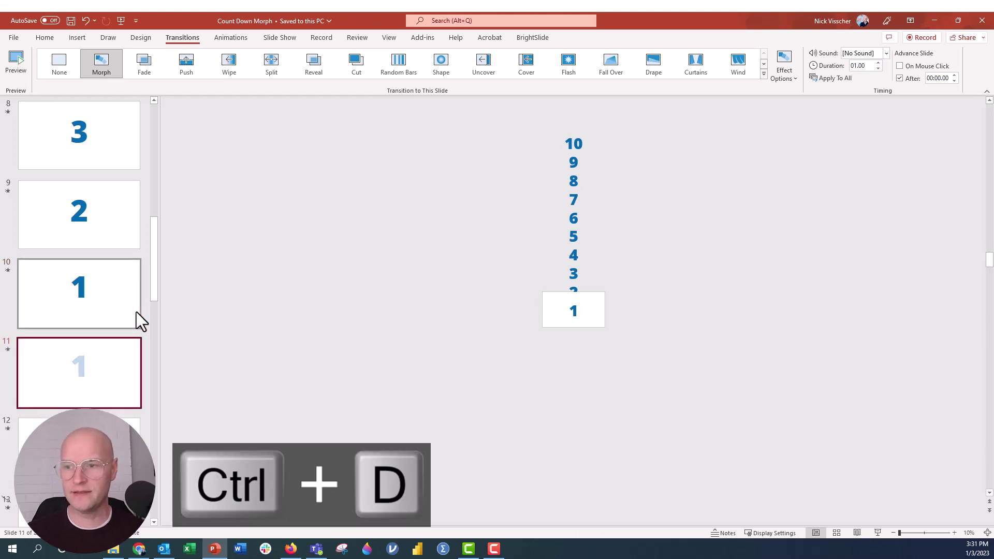
click(580, 231)
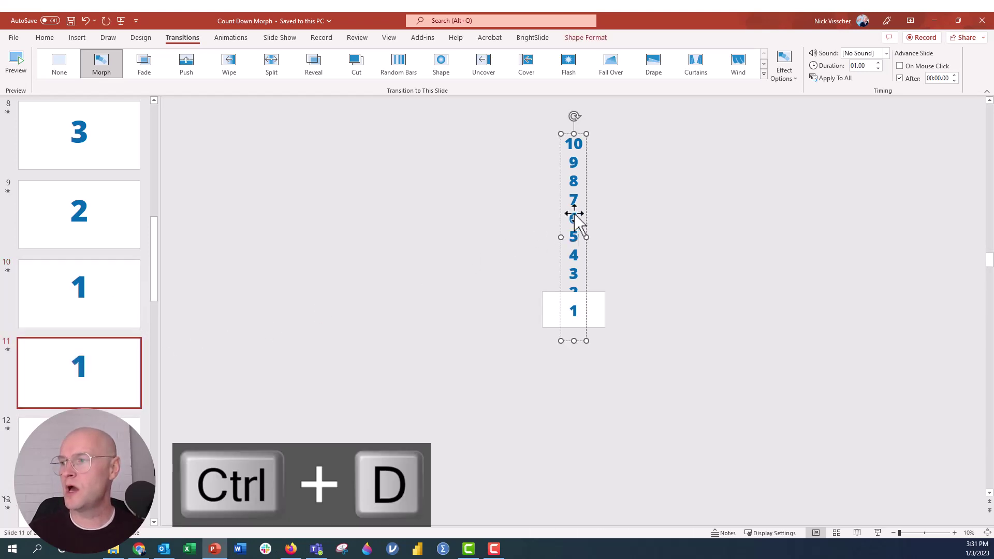
drag(559, 155, 563, 320)
click(141, 377)
Duplicate slide 11 into slide 12 and drag the column up so 1 shows
key(ctrl+d)
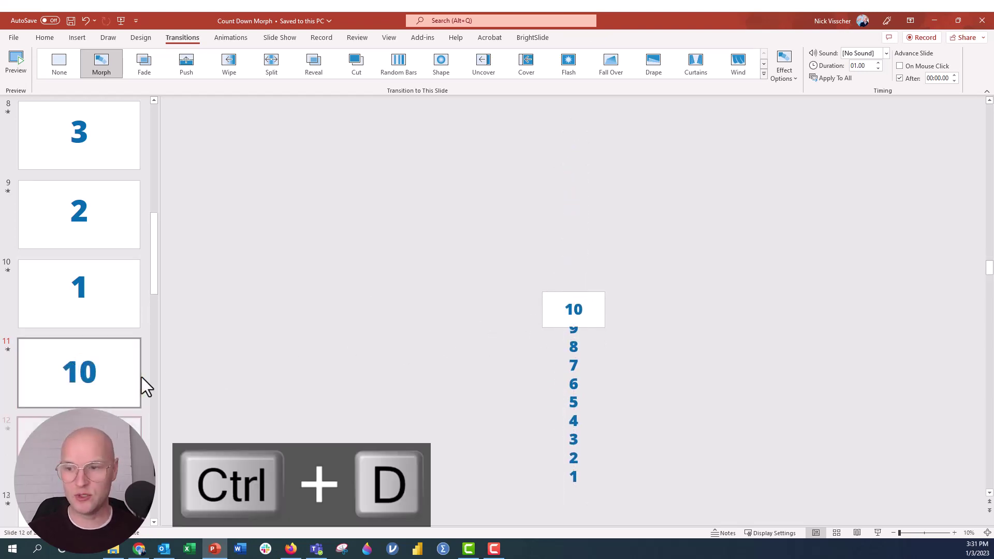
click(570, 402)
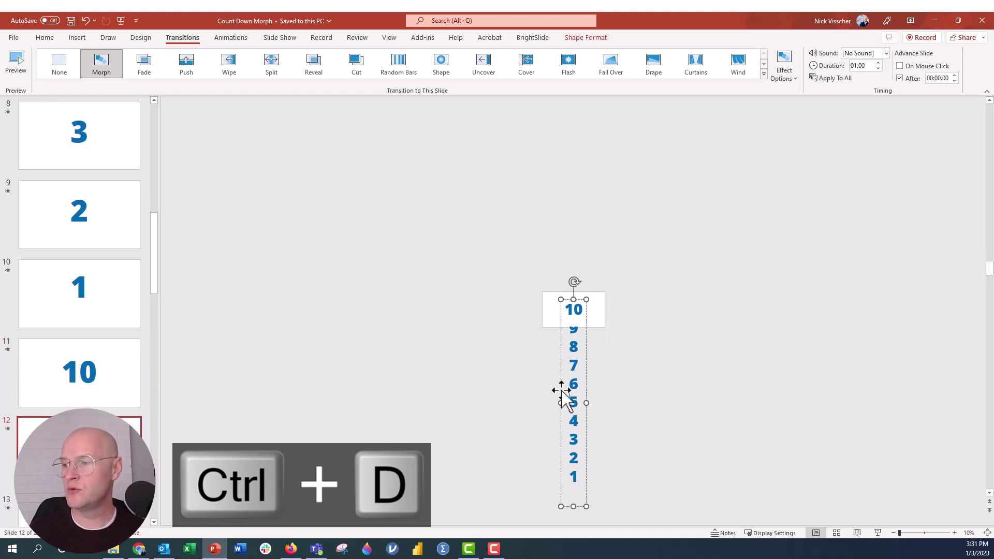
drag(559, 391, 562, 224)
click(477, 298)
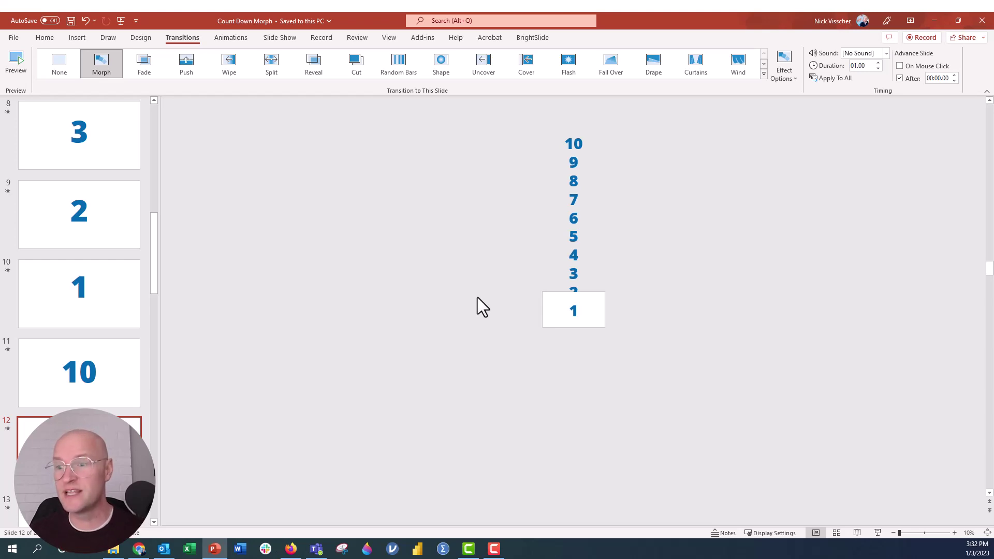
Switch between slides 11 and 12 to preview the 10-to-1 morph scroll
click(119, 382)
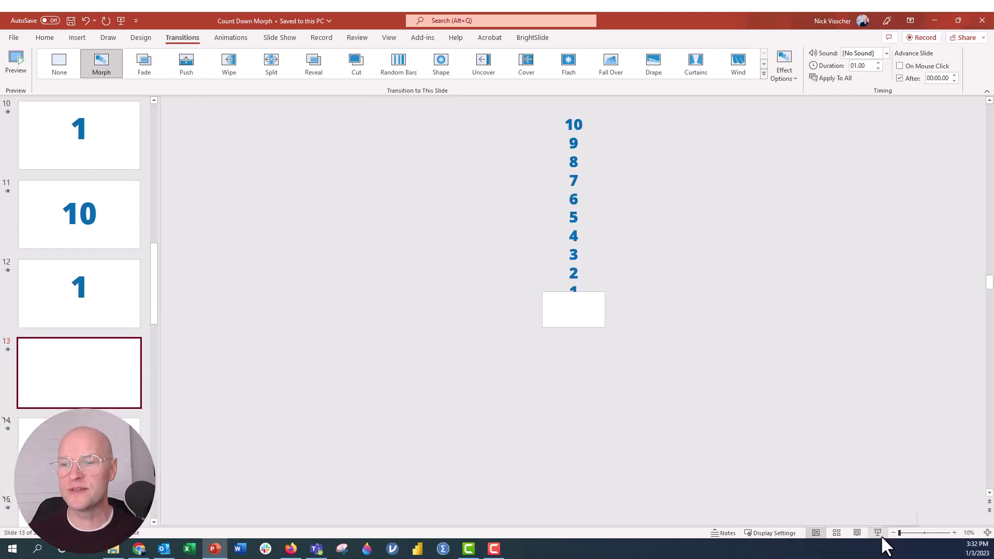
scroll(64, 382, up, 1)
click(63, 382)
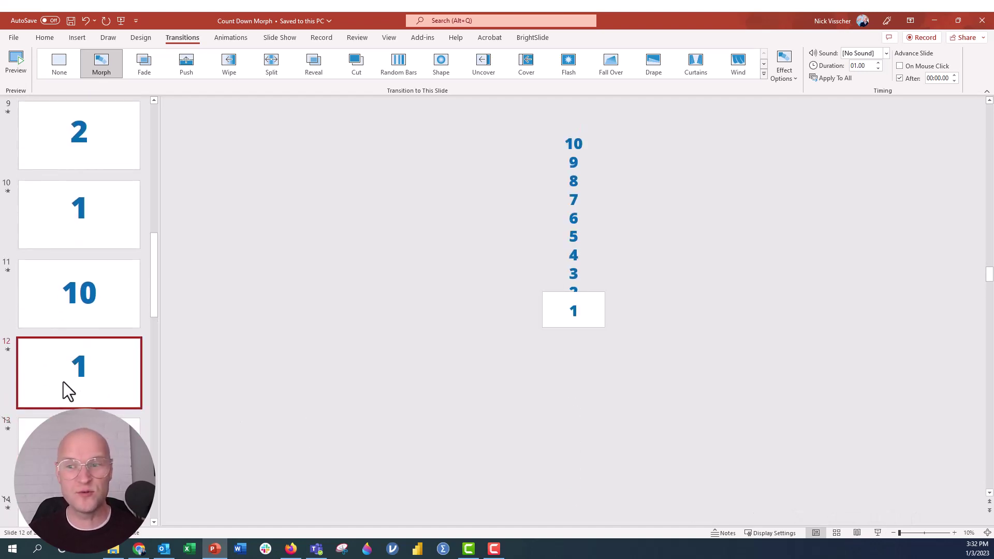
click(72, 316)
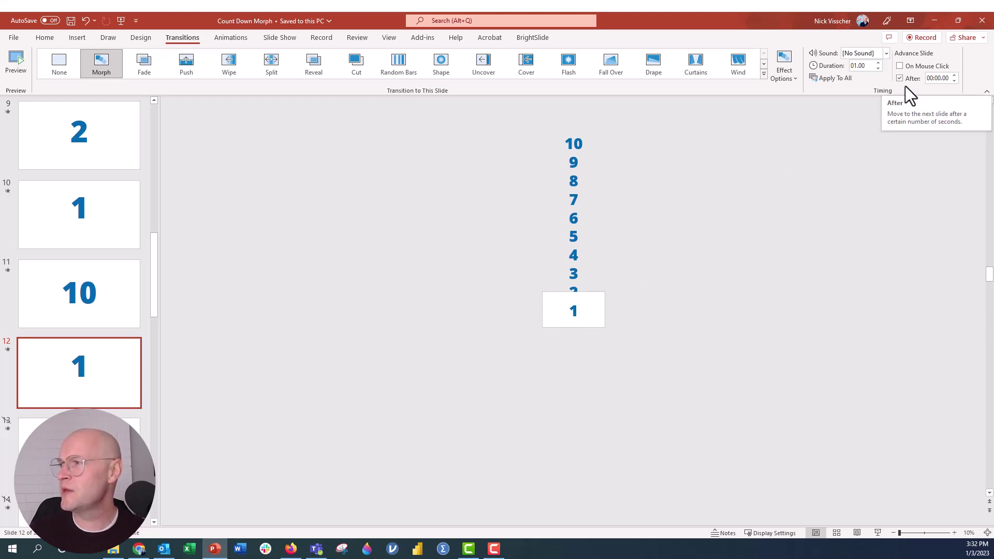
Make slide 12 advance on mouse click, with its Morph duration at 01.25
click(877, 63)
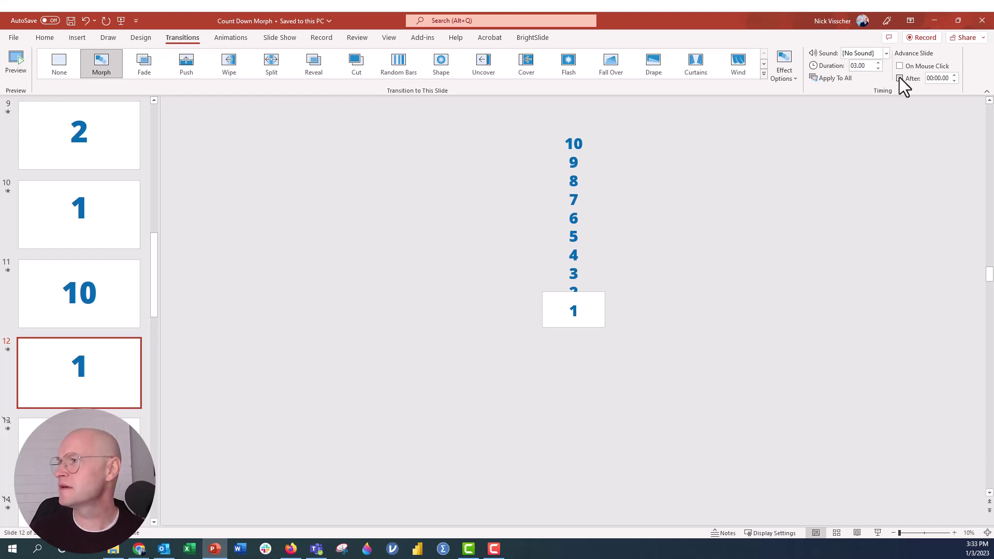
click(900, 67)
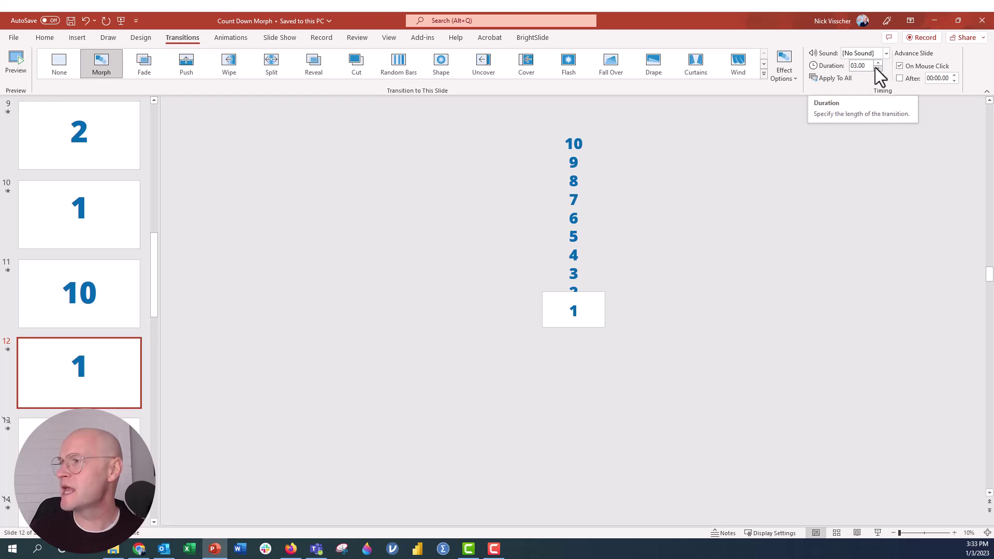
click(877, 69)
click(877, 68)
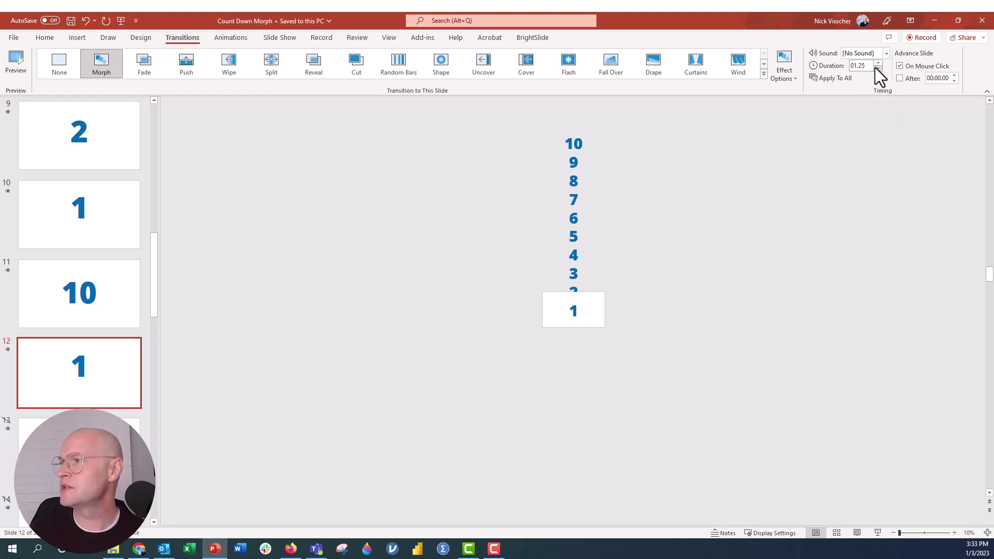